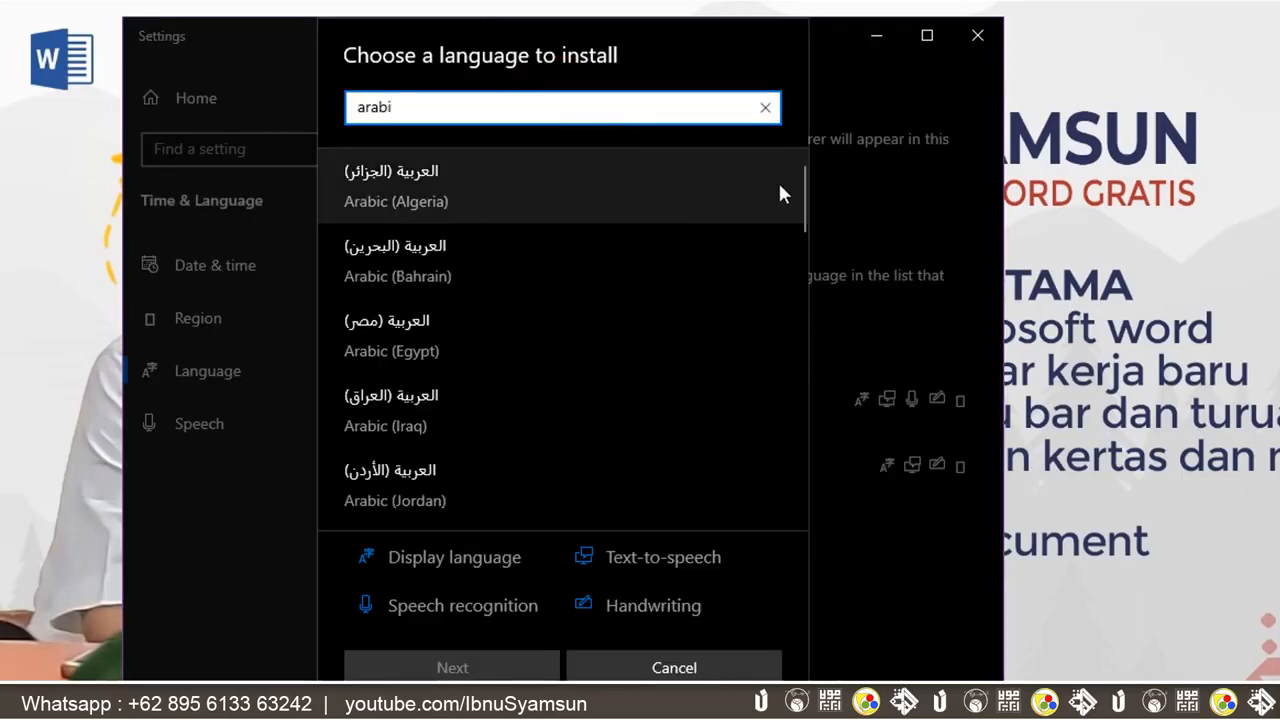
Install Arabic (Saudi Arabia) as an additional Windows language and close the Settings window
left_click_drag(800, 184, 805, 318)
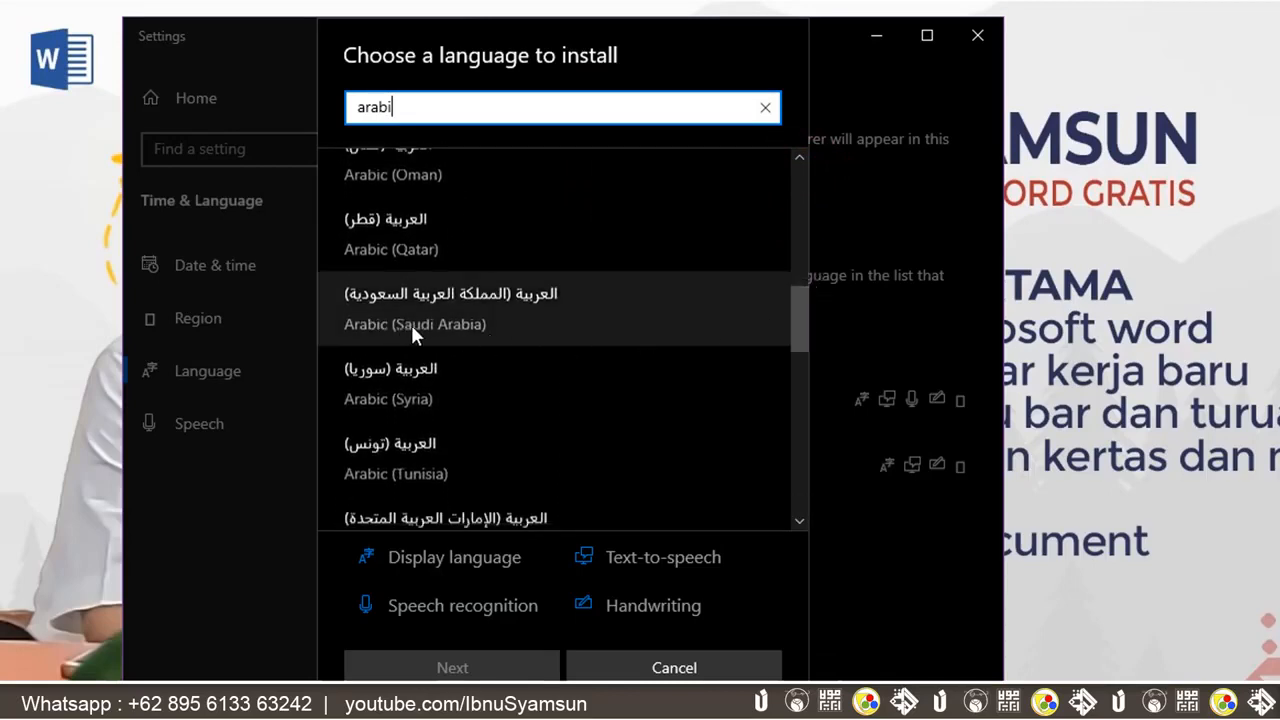
left_click(444, 313)
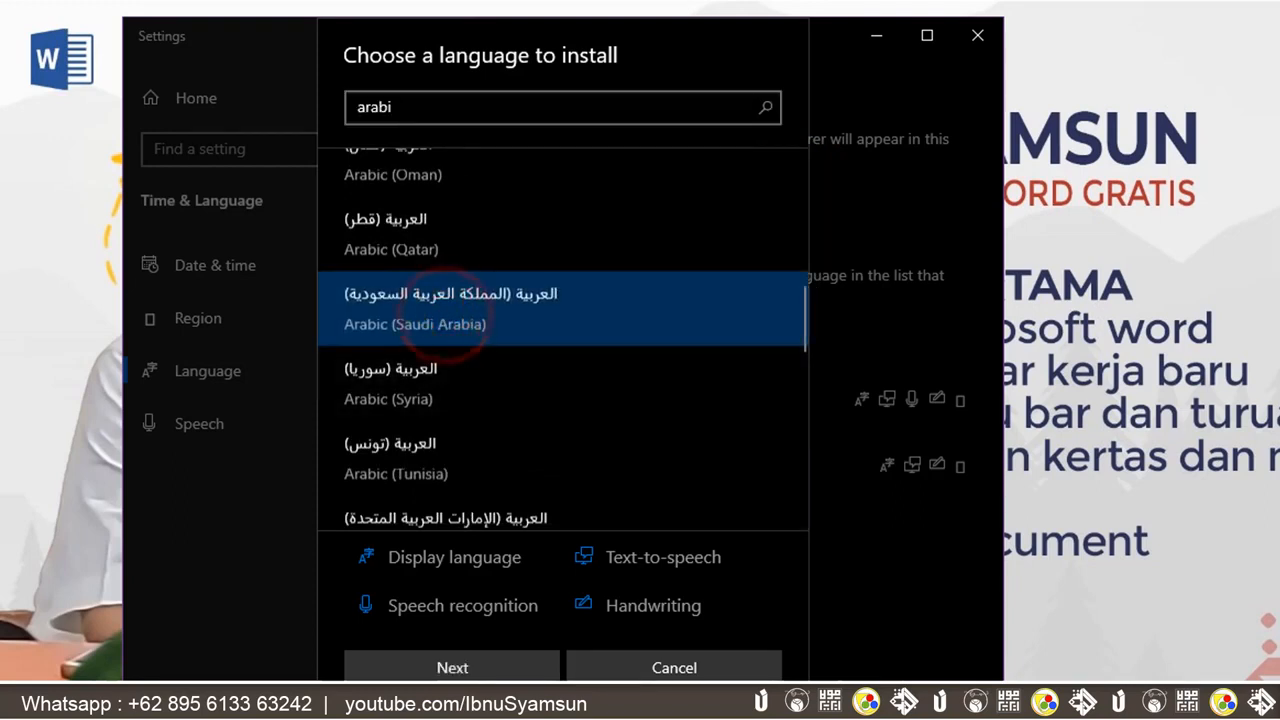
left_click(502, 676)
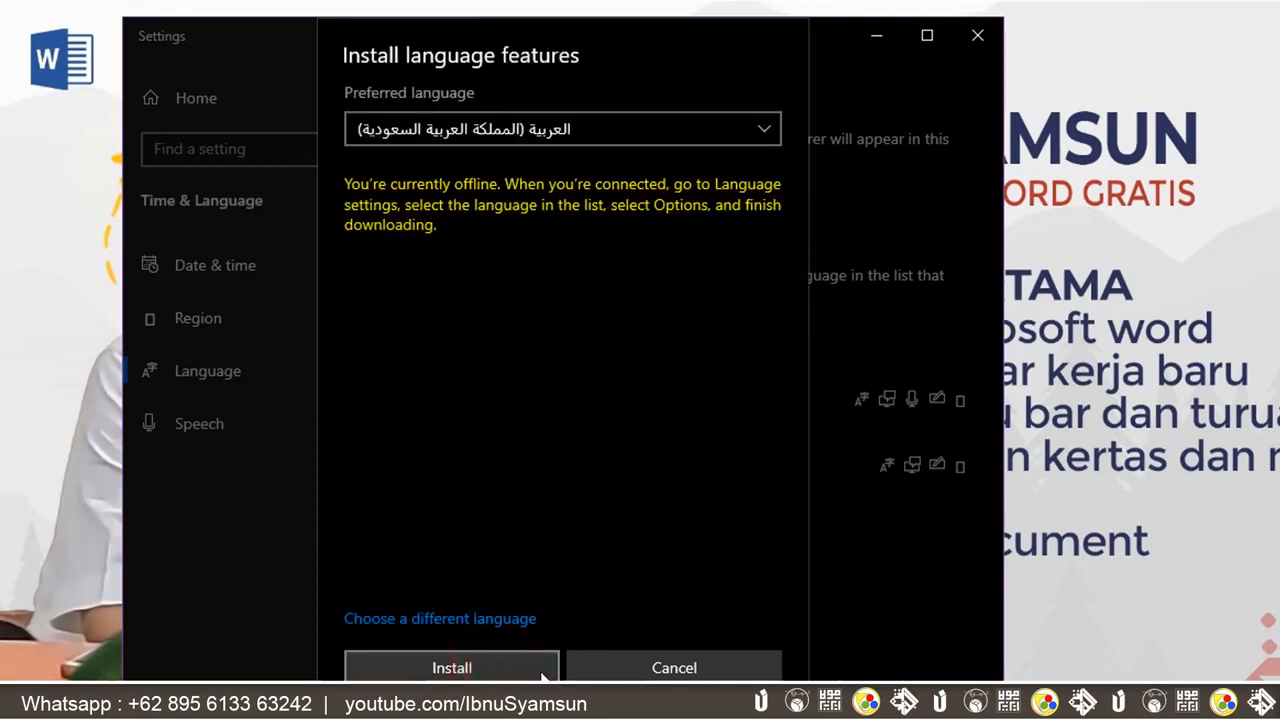
left_click(500, 672)
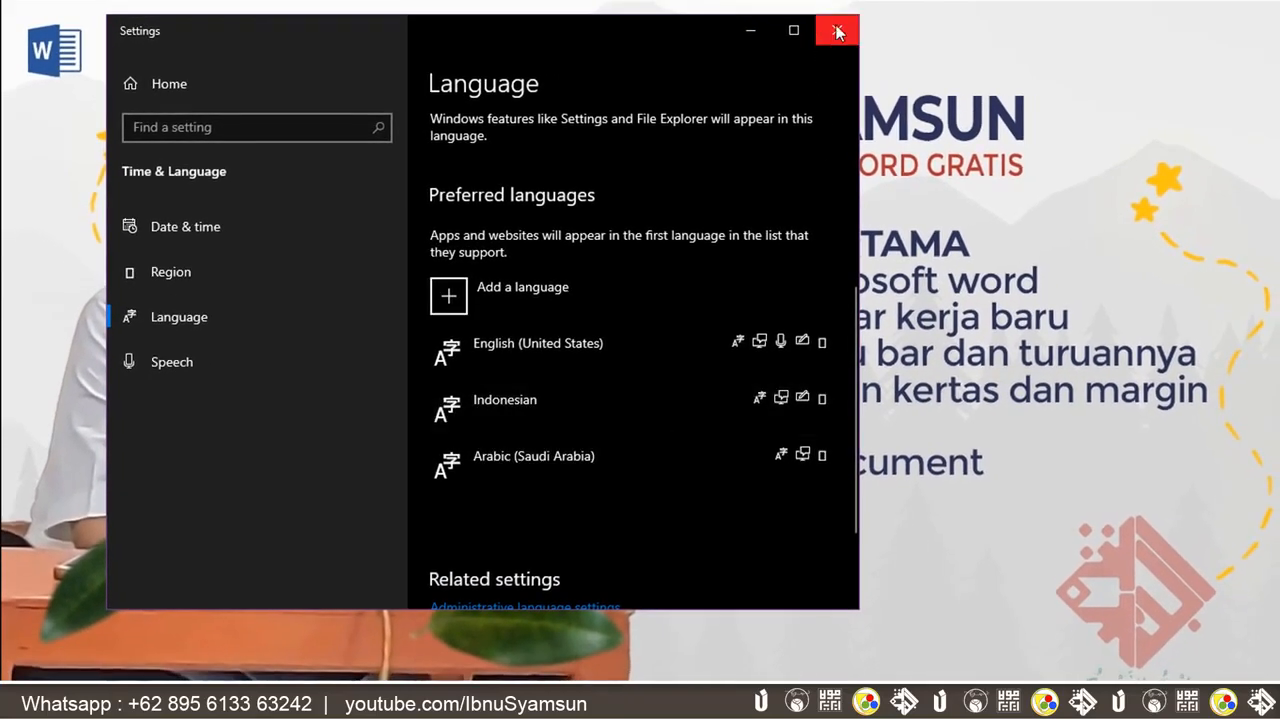
left_click(838, 32)
left_click(1196, 703)
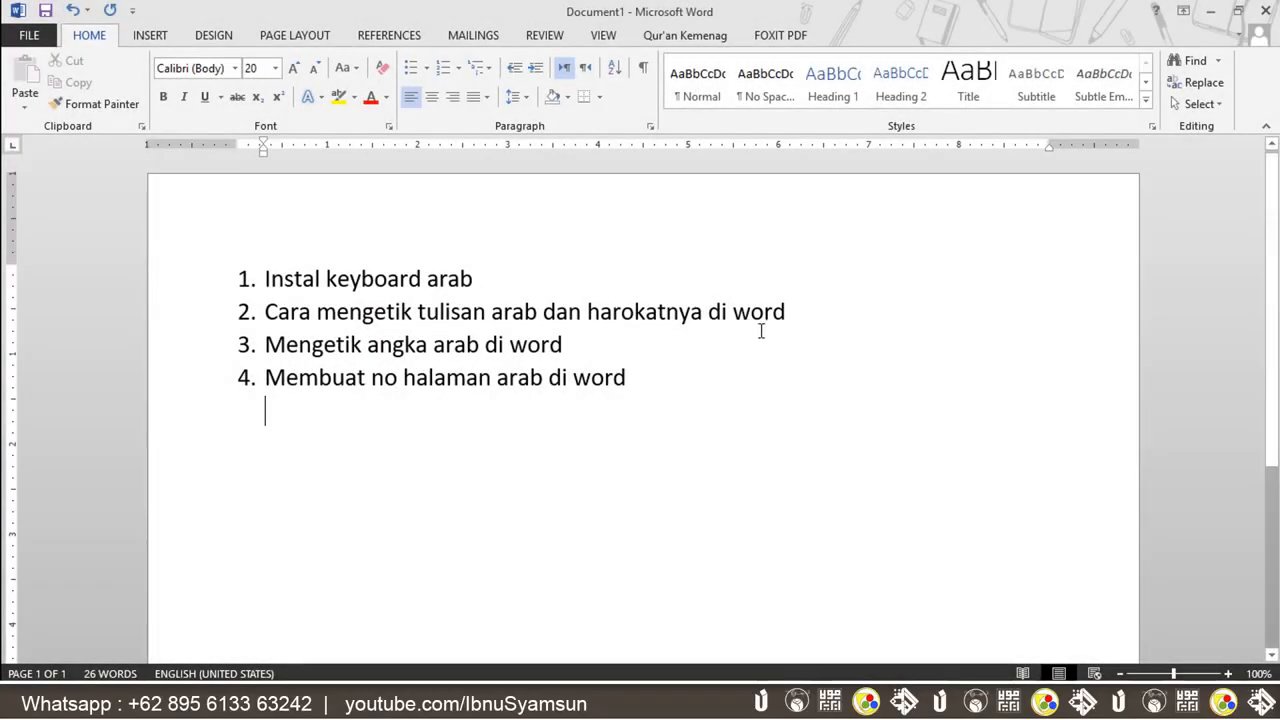
Add blank paragraphs below the fourth list item and set the paragraph direction to right-to-left
left_click(716, 385)
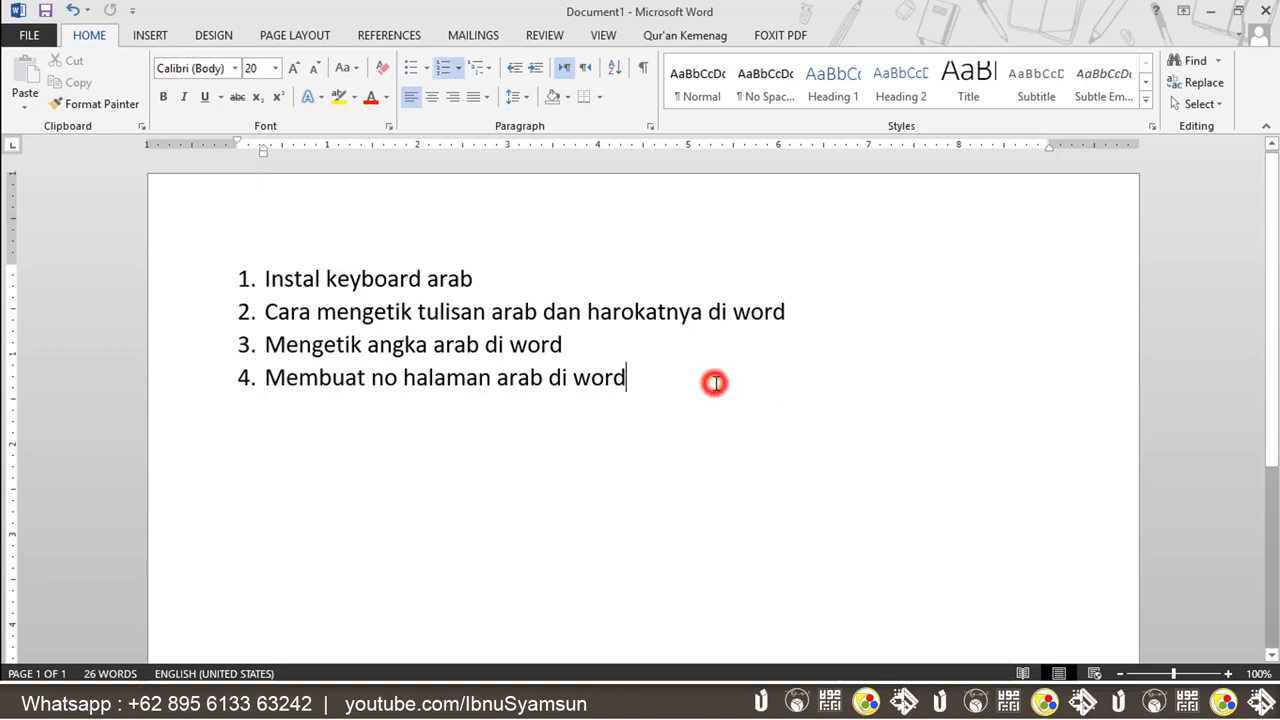
key("Return")
key("Return")
key("Return")
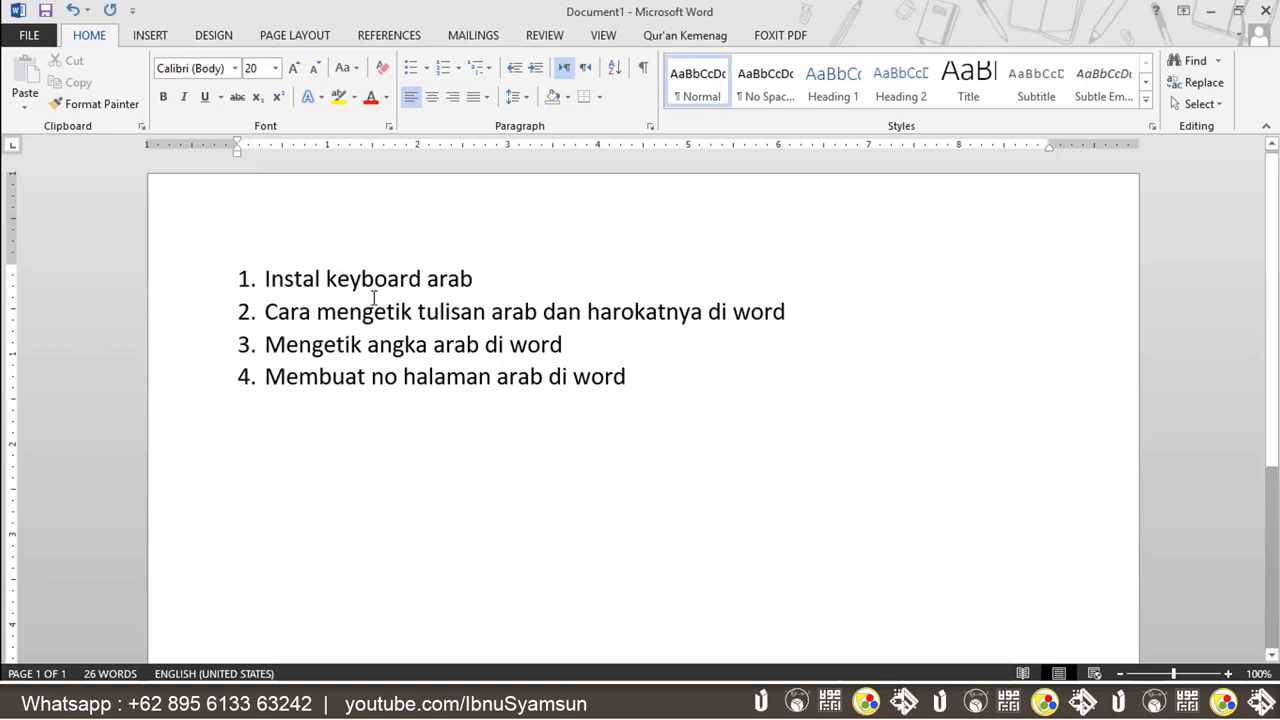
left_click(585, 67)
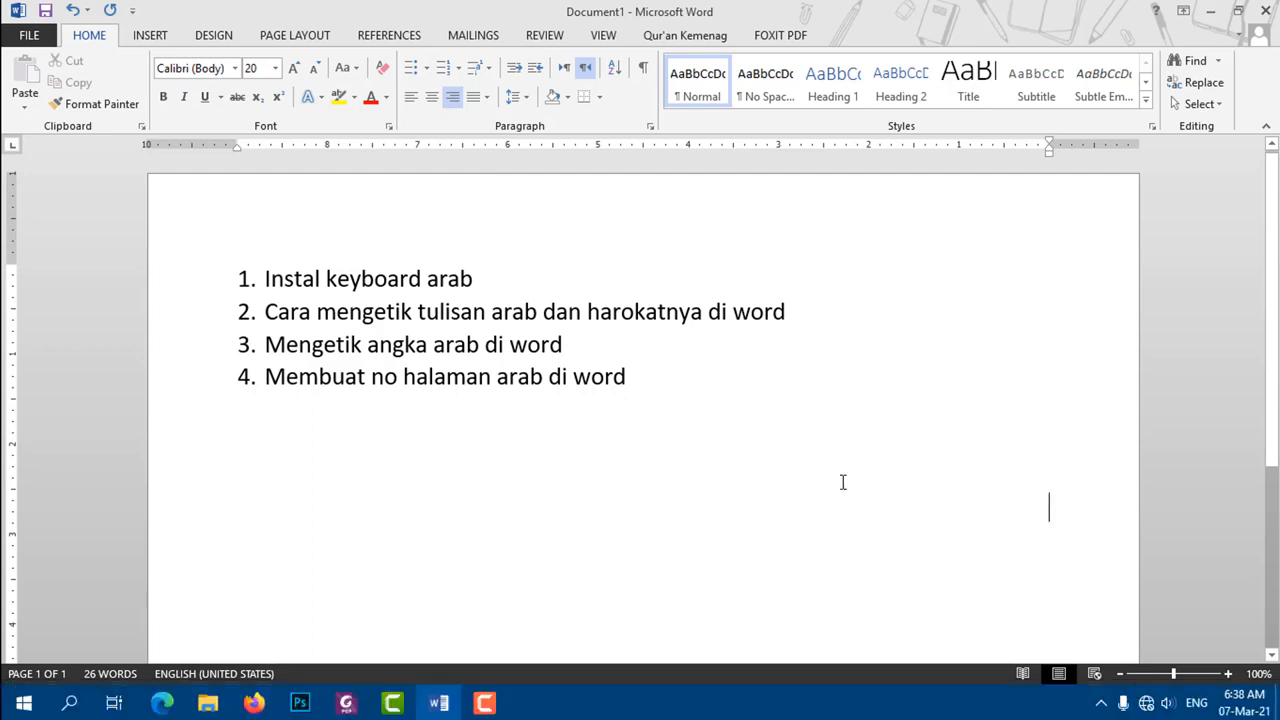
Search Windows for "on-scre" and open the On-Screen Keyboard
left_click(69, 704)
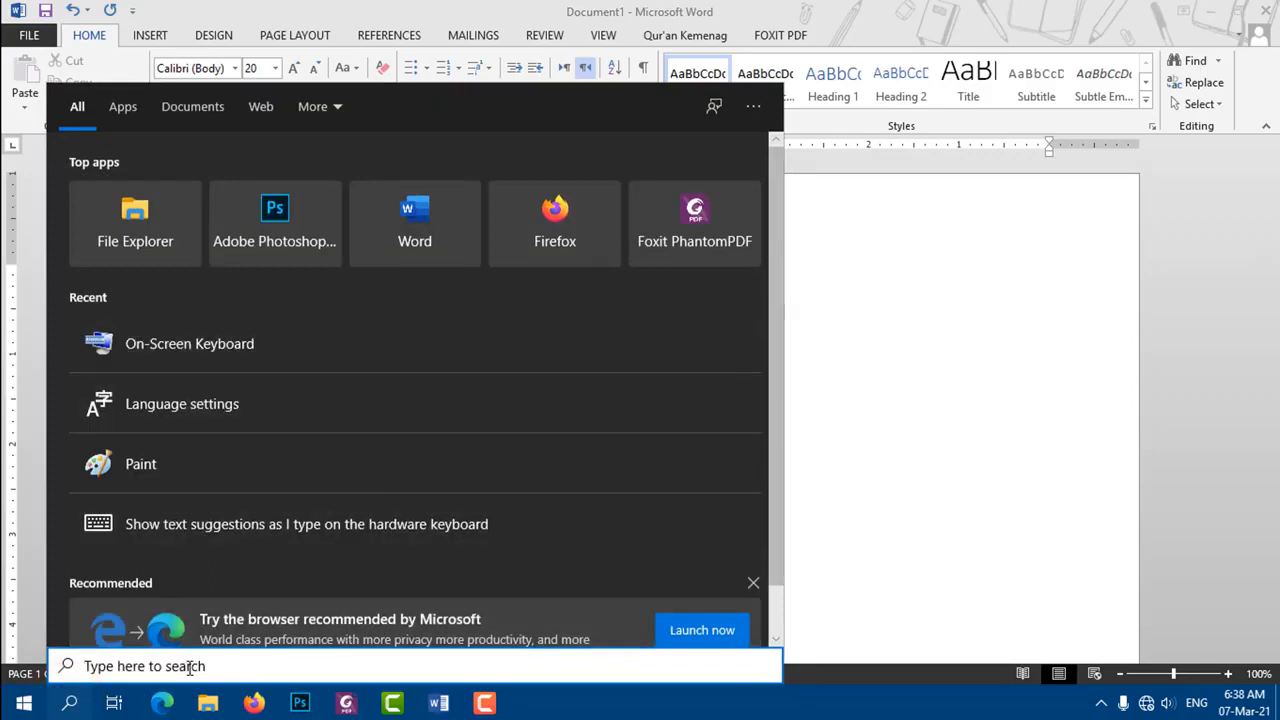
type("on-sc")
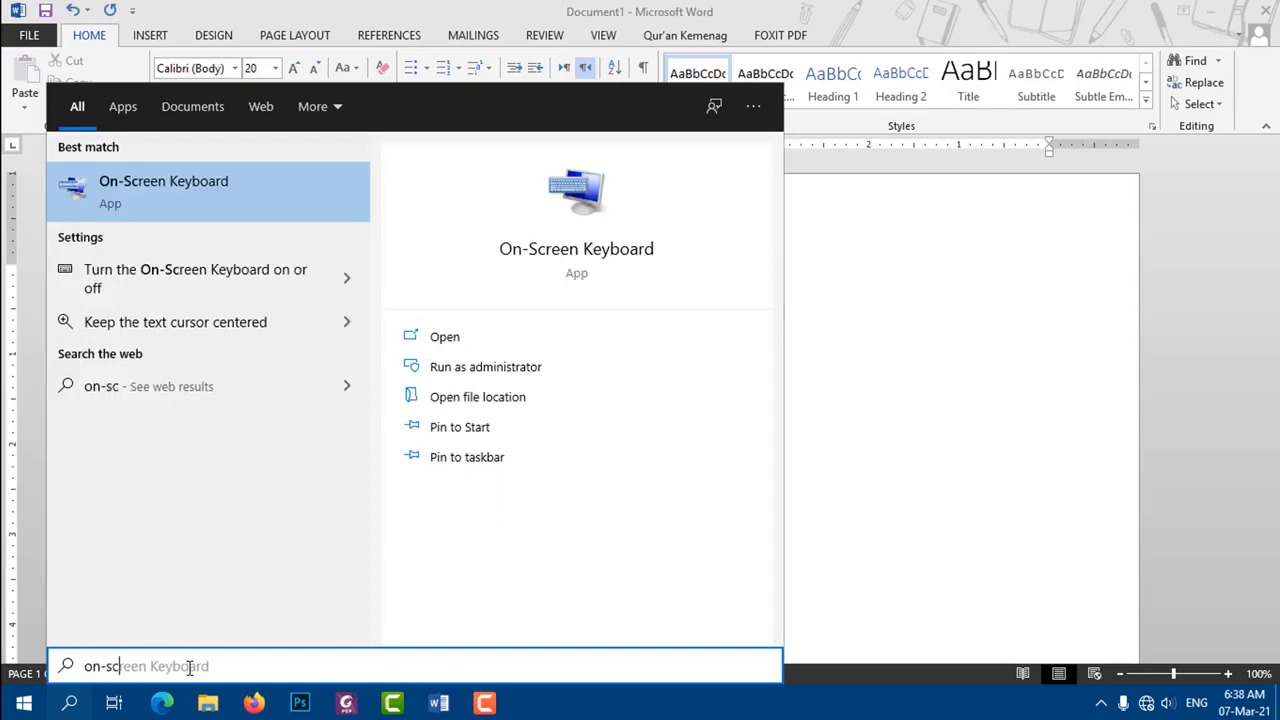
type("re")
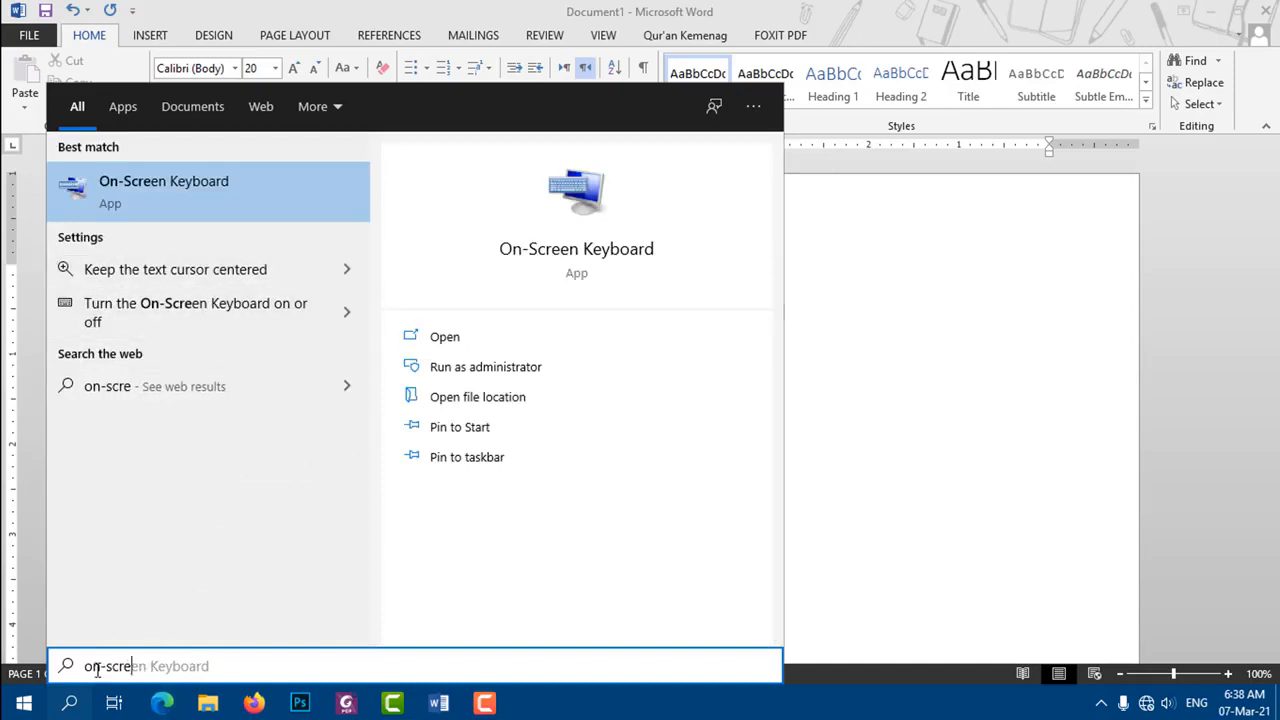
left_click(116, 189)
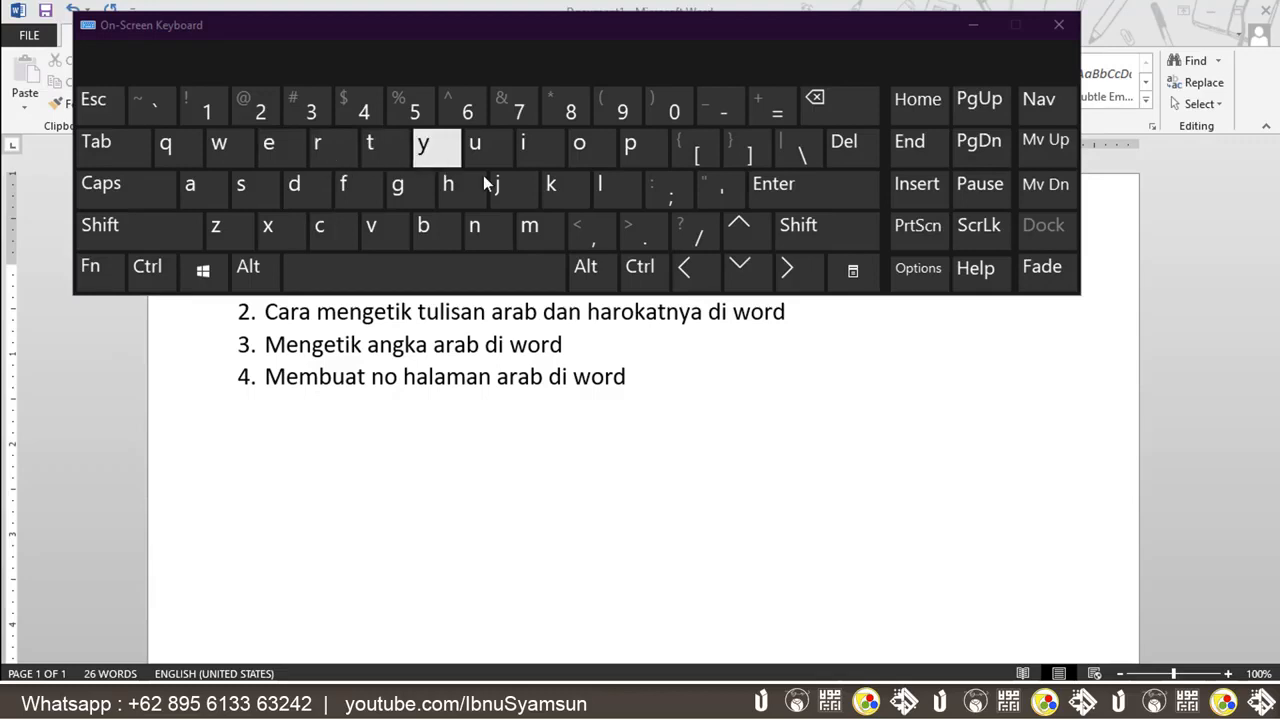
Return focus to the document and switch the input language to Arabic (Saudi Arabia) with the Arabic (101) keyboard
left_click(923, 517)
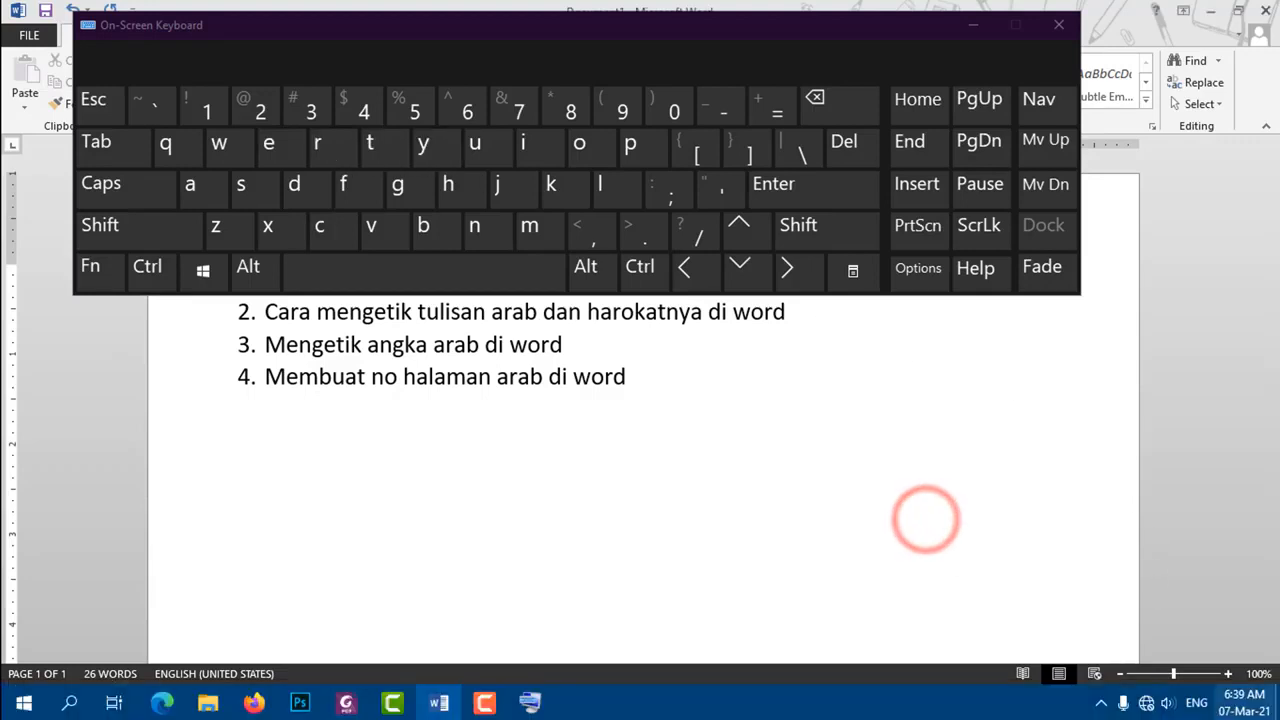
left_click(1199, 703)
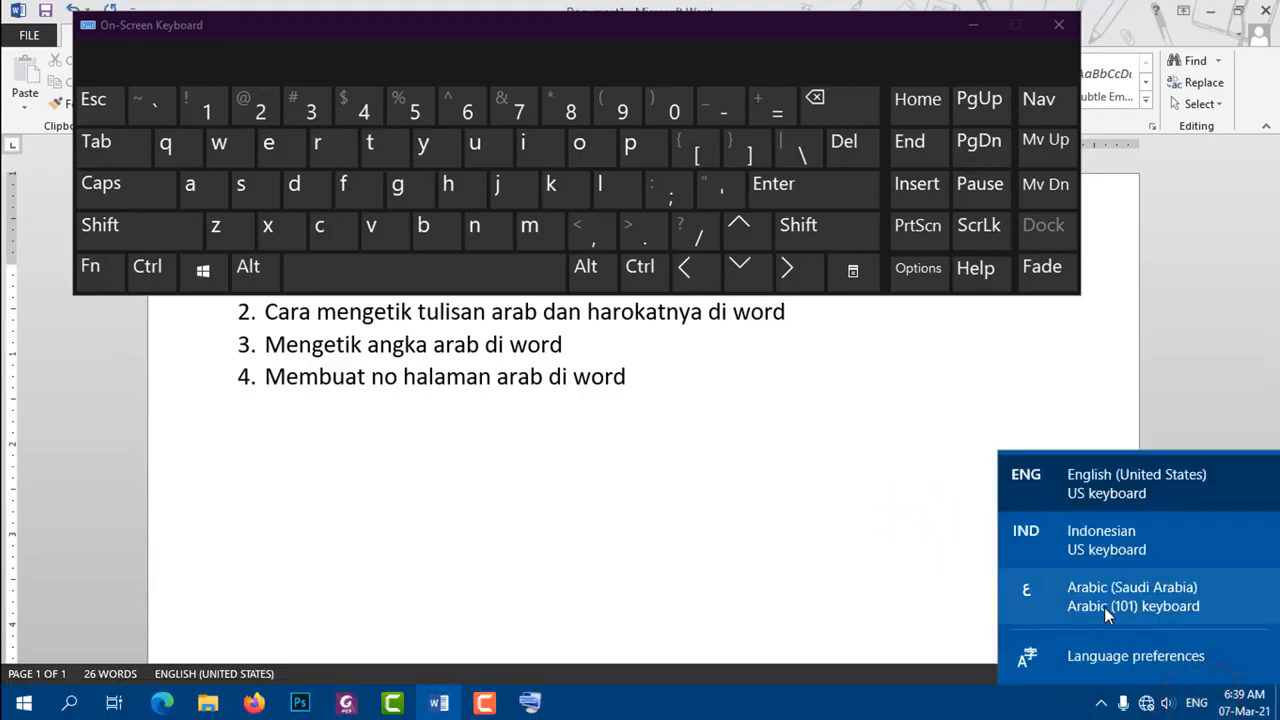
left_click(1106, 599)
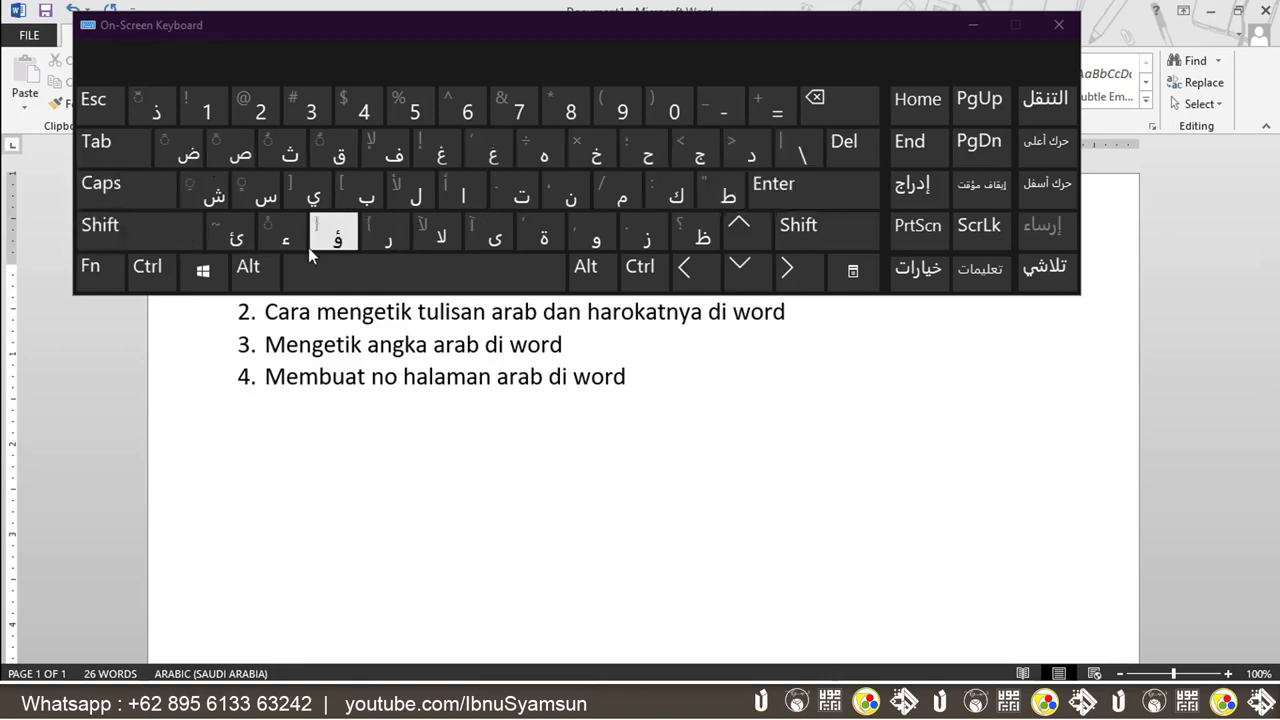
Hide the On-Screen Keyboard and write "بسم الله الرّحمن الرّحيم" at font size 72 in the right-to-left paragraph below the list
left_click(1057, 507)
left_click(973, 25)
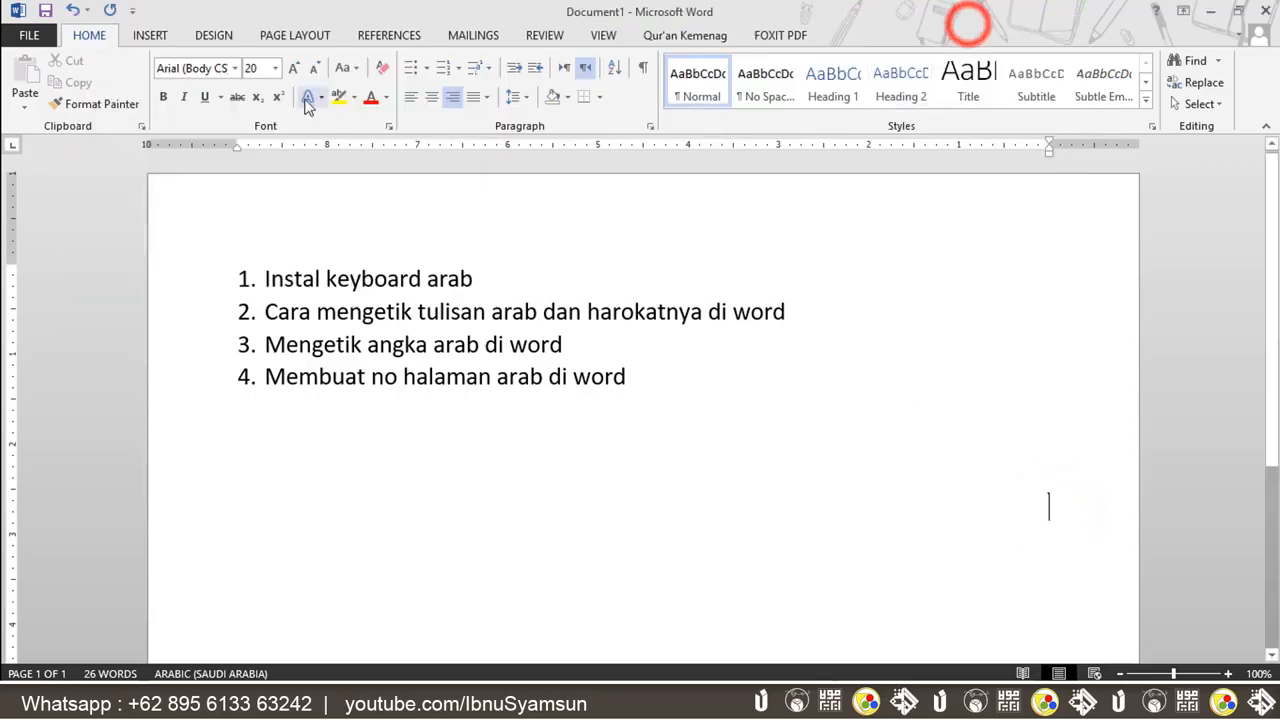
left_click(275, 68)
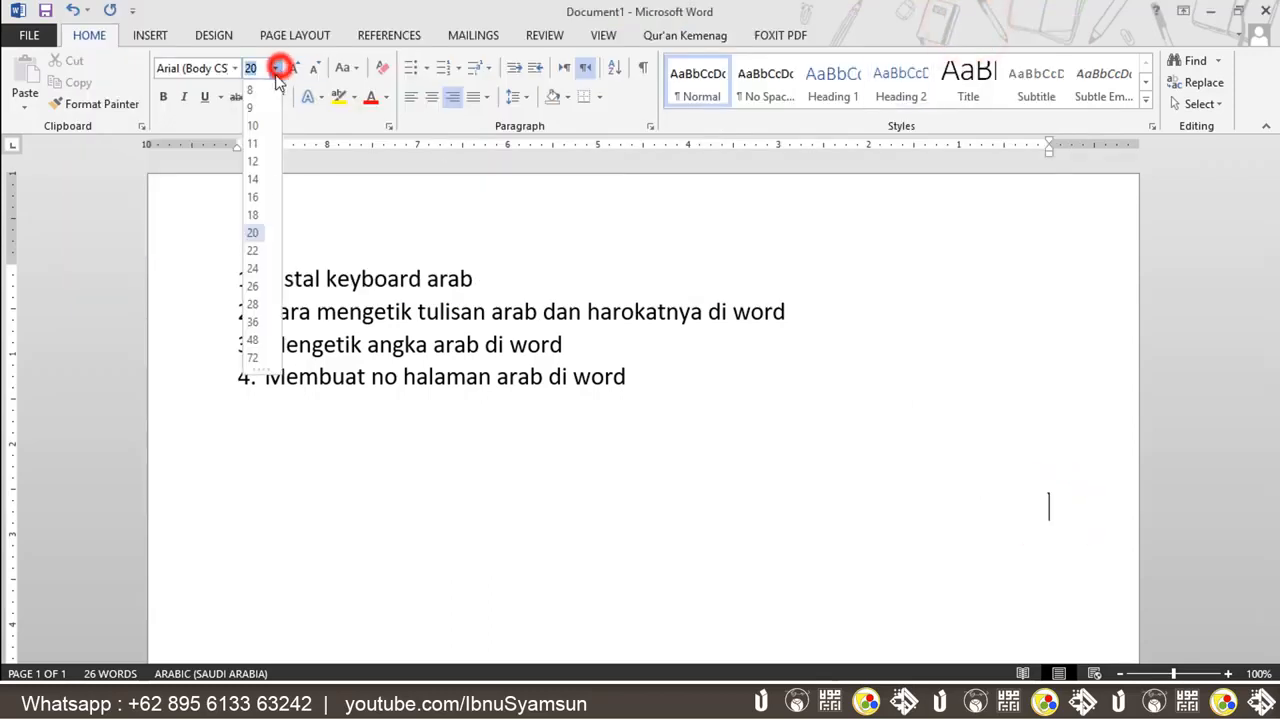
left_click(256, 357)
left_click_drag(1278, 380, 1278, 476)
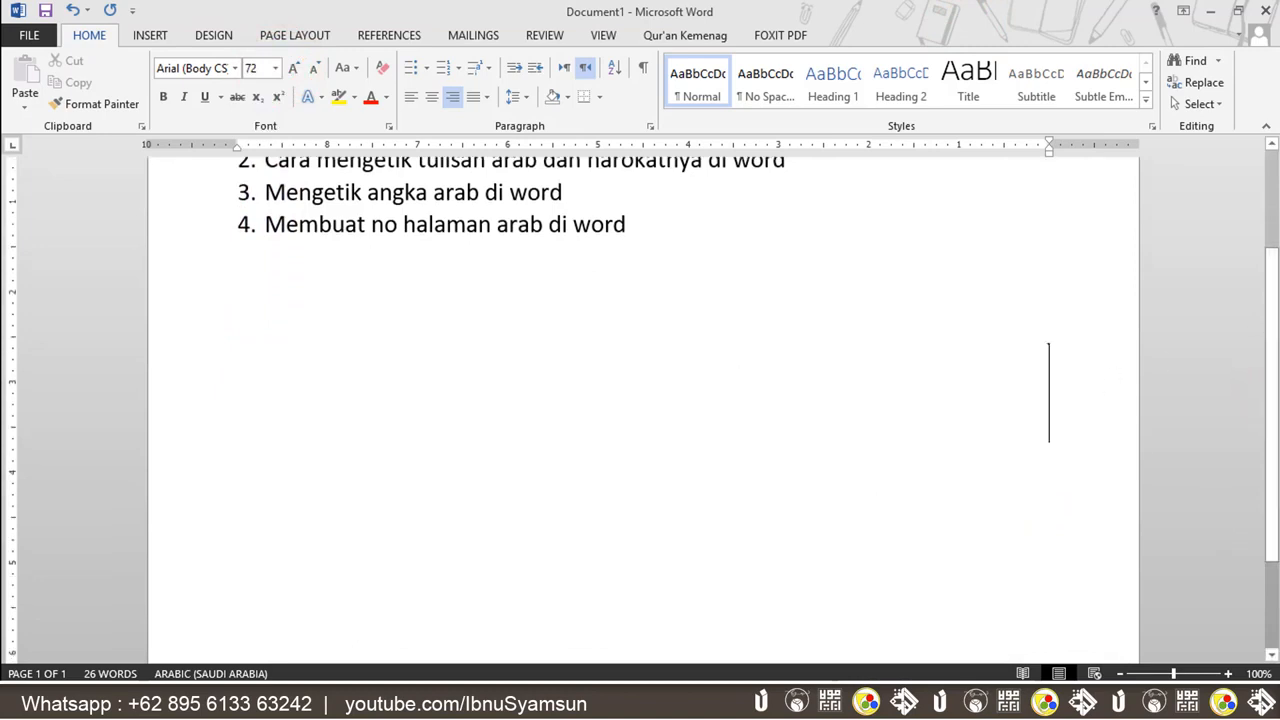
type("بسم الله الرّحمن الرّحيم")
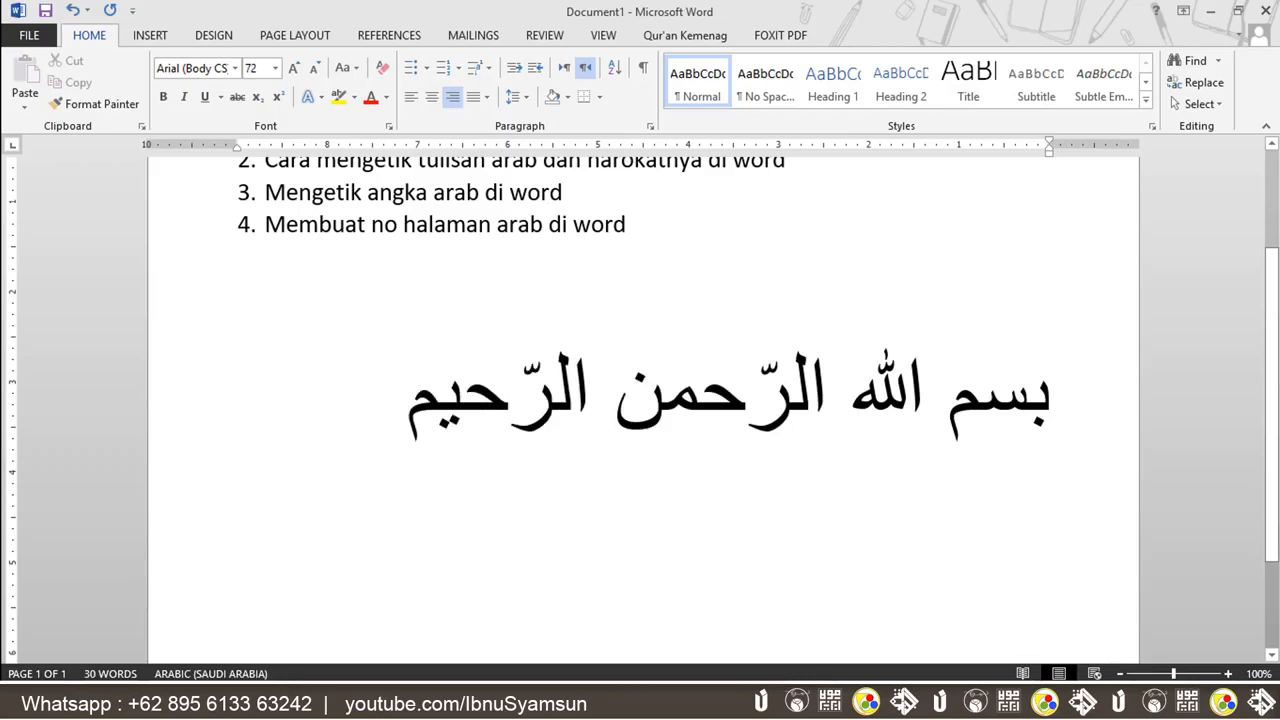
left_click_drag(420, 380, 1034, 380)
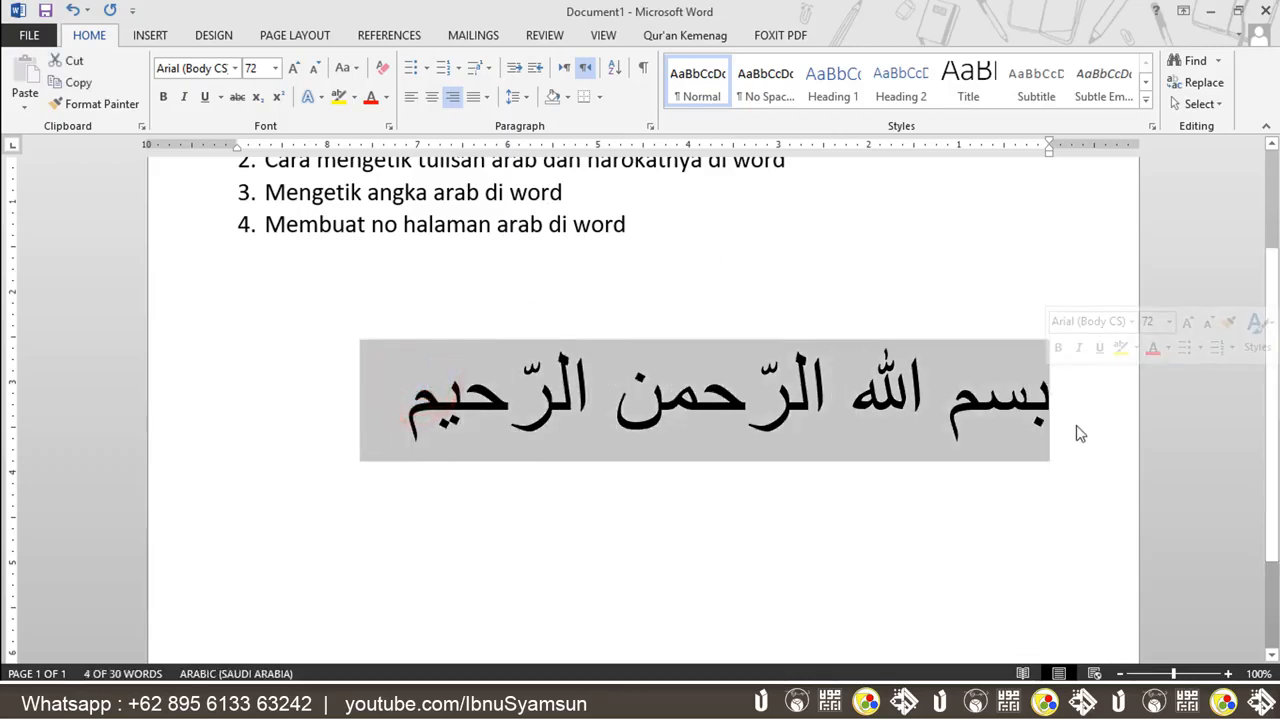
left_click(1074, 426)
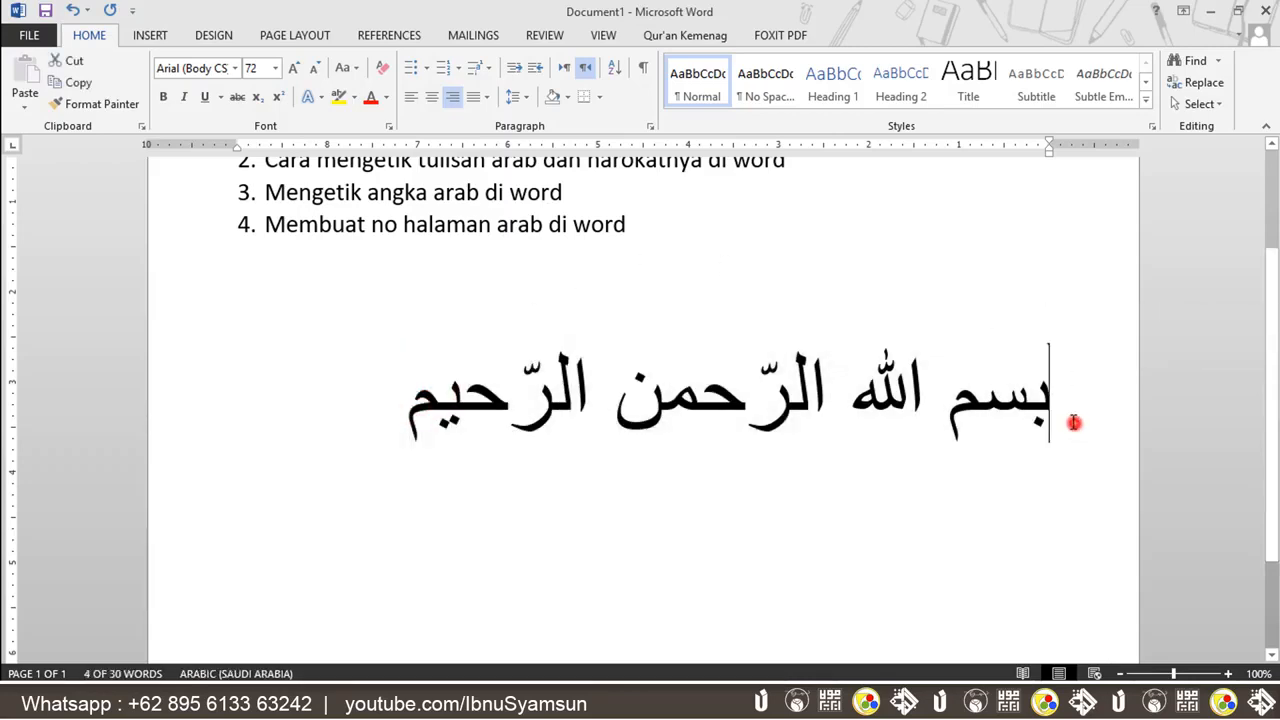
triple_click(395, 397)
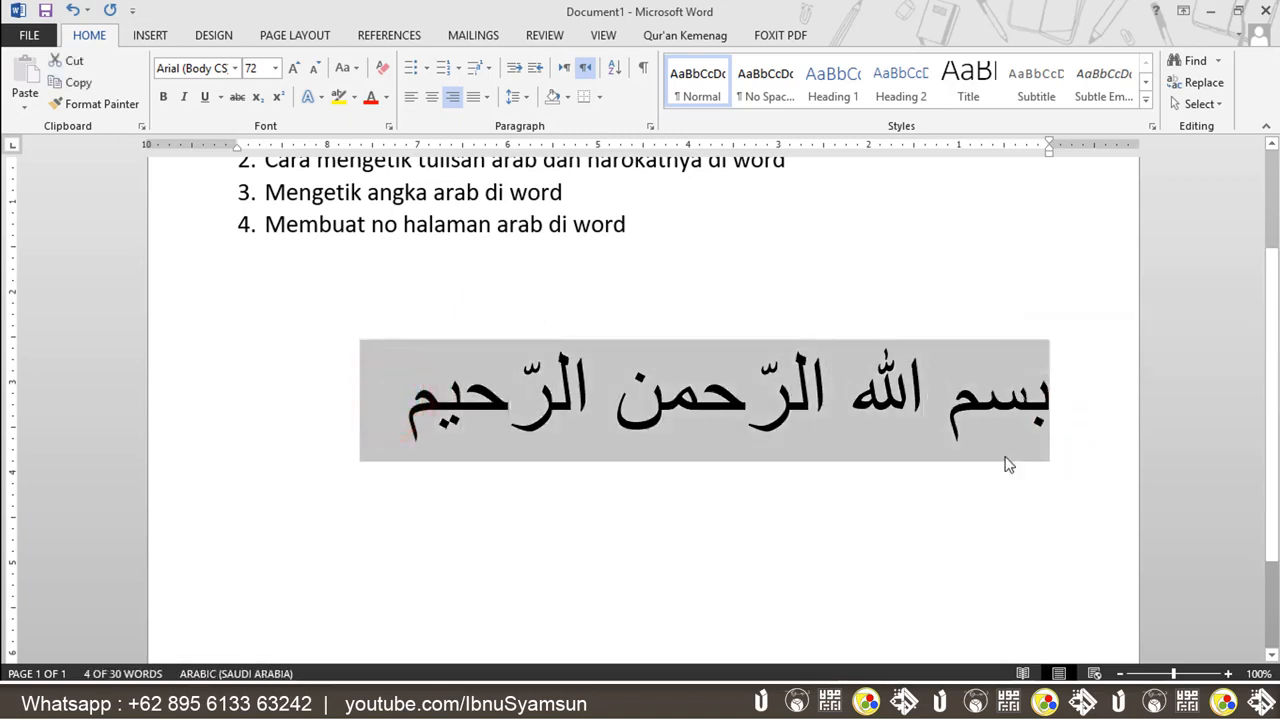
left_click(970, 425)
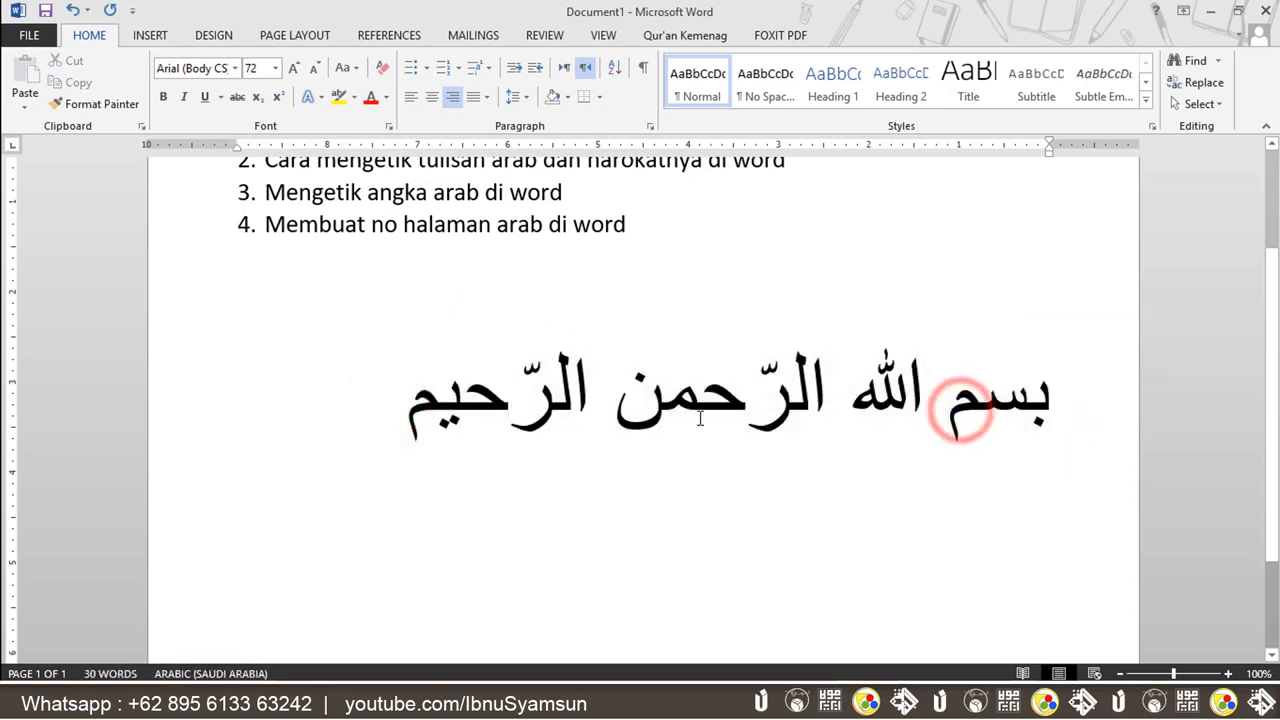
triple_click(392, 404)
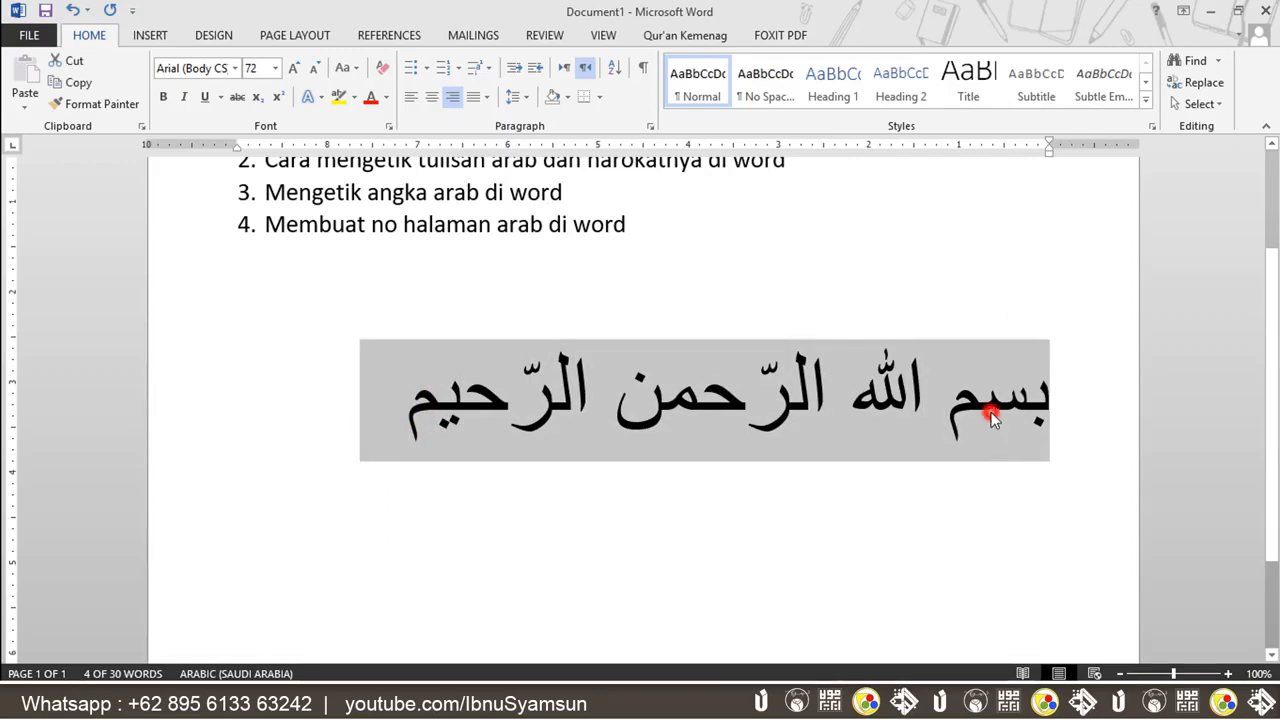
left_click(992, 418)
left_click(1028, 392)
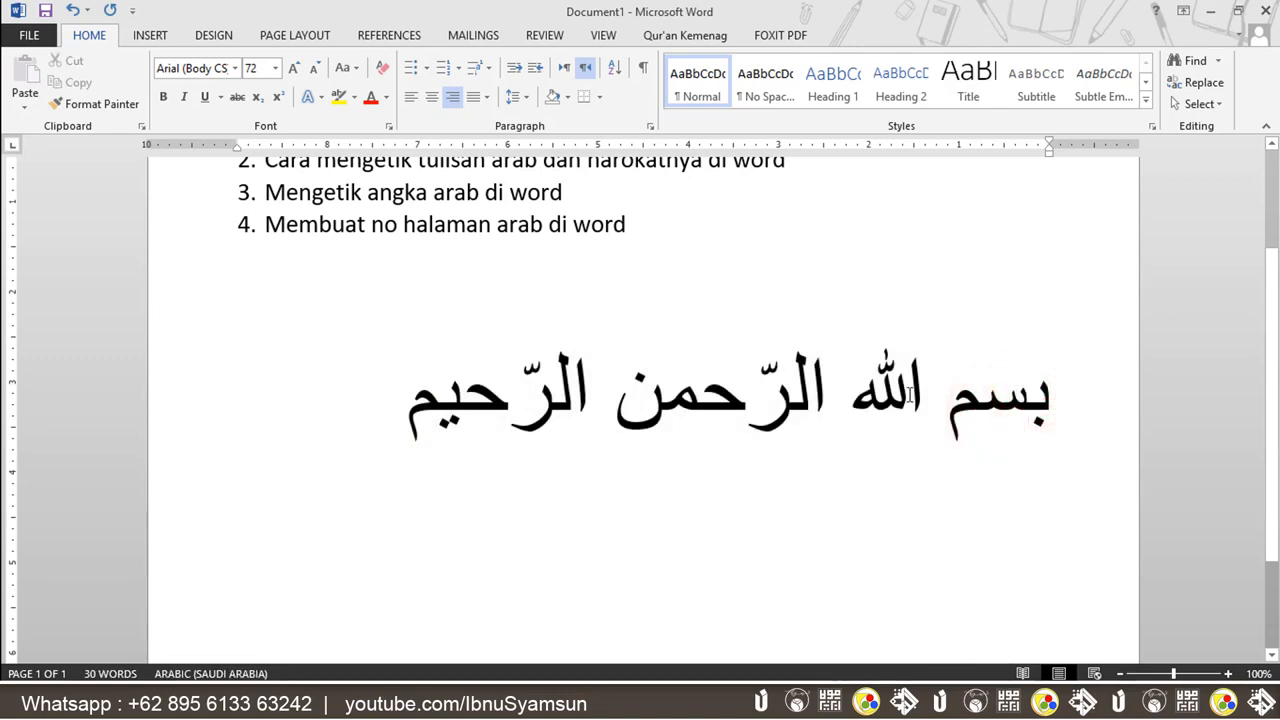
left_click_drag(383, 386, 1049, 400)
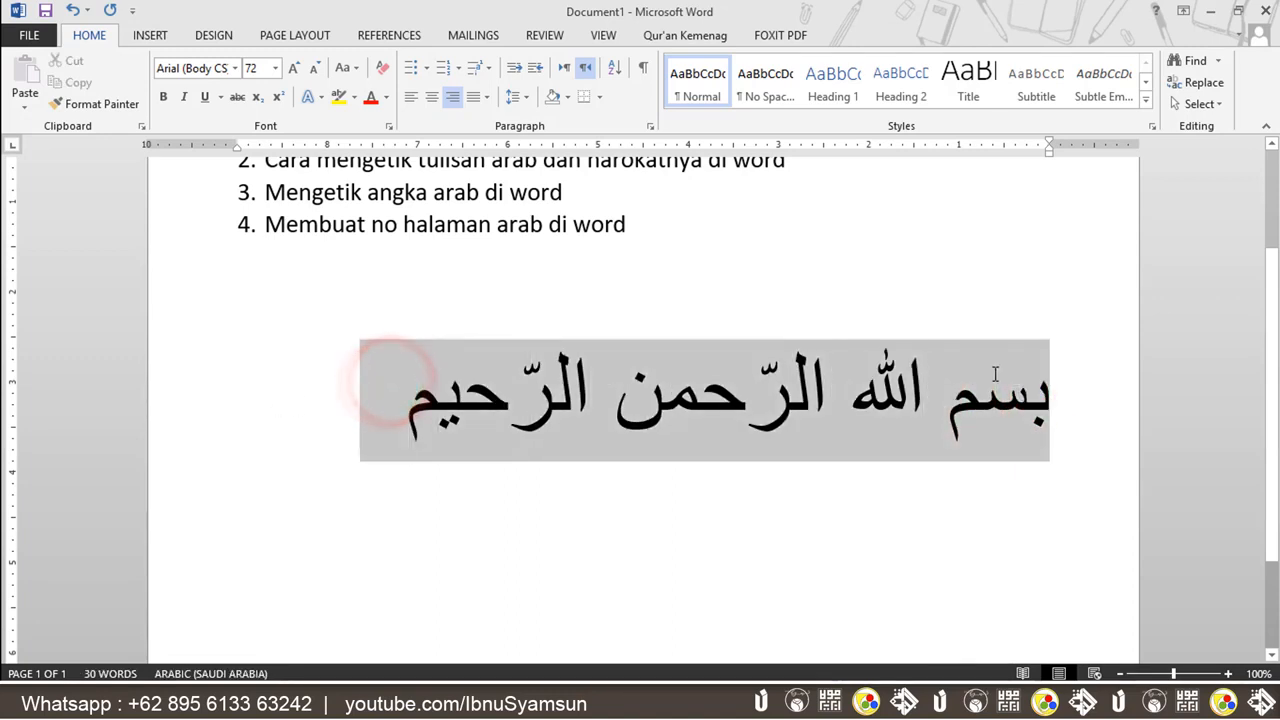
Bring back the On-Screen Keyboard and show its shifted characters to locate the Arabic vowel marks
left_click(450, 703)
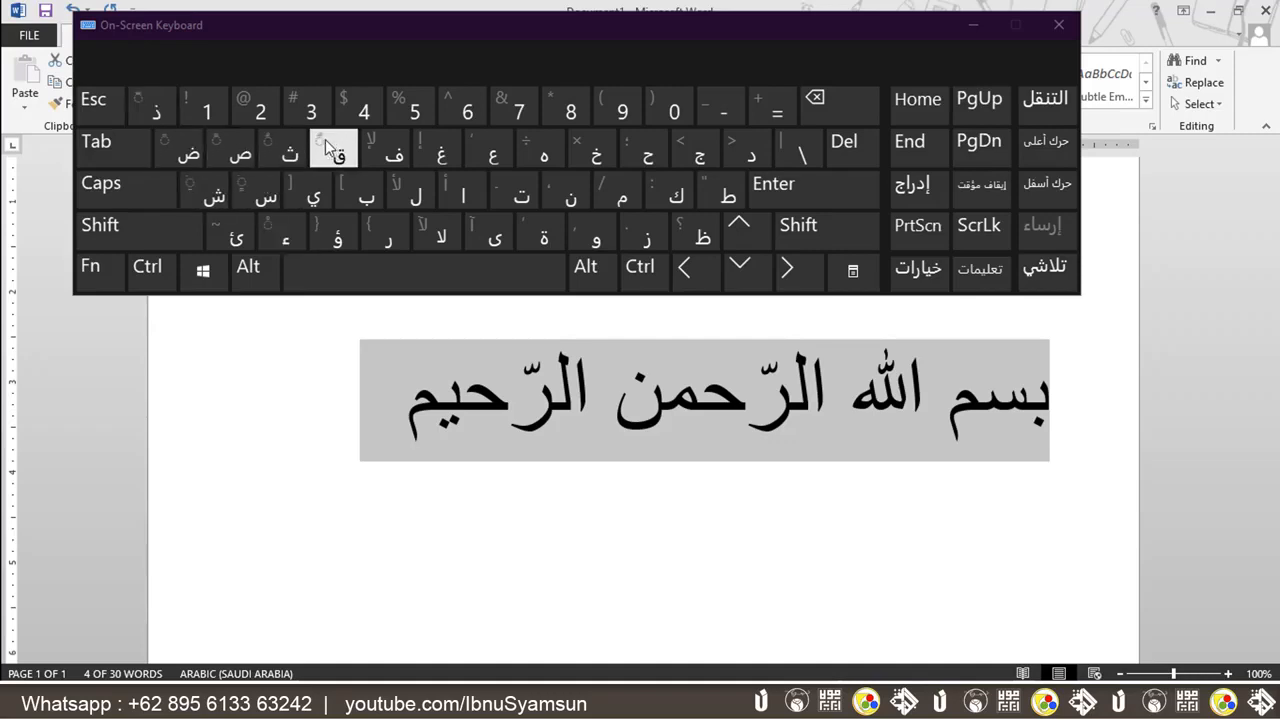
left_click(169, 244)
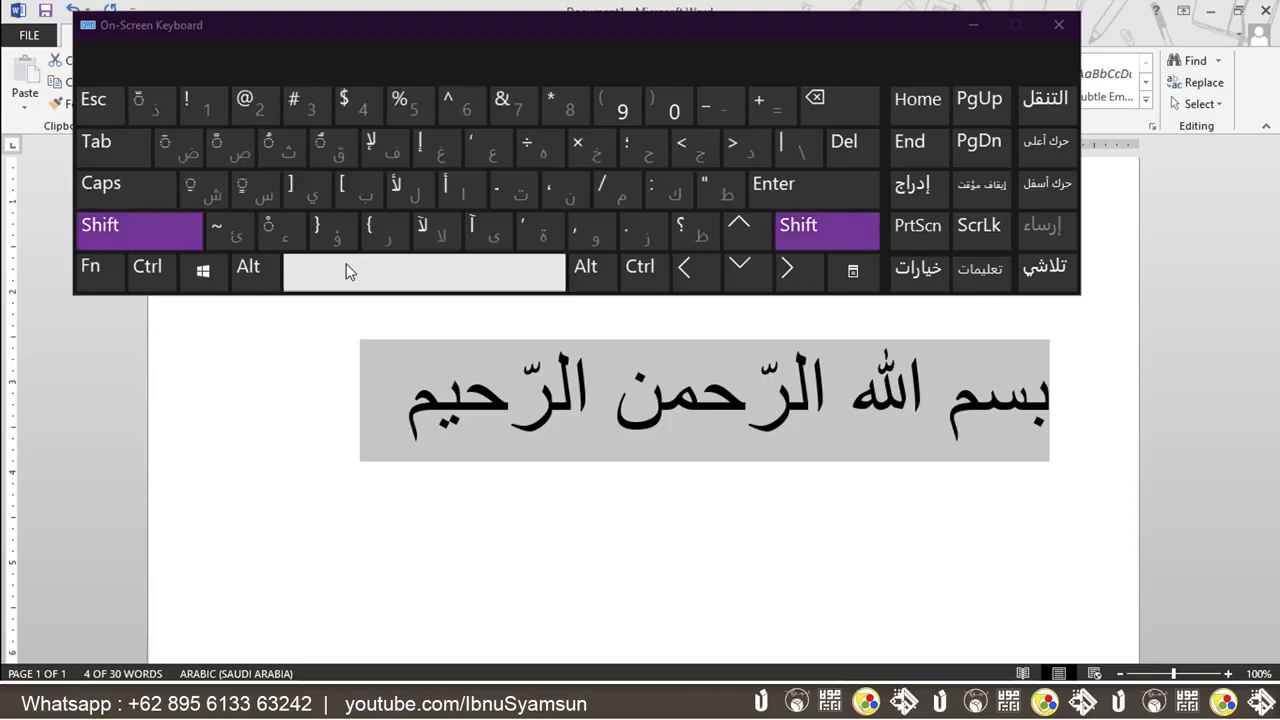
left_click(190, 150)
Insert a kasra beneath the letter ب at the start of the Arabic phrase
left_click(1034, 398)
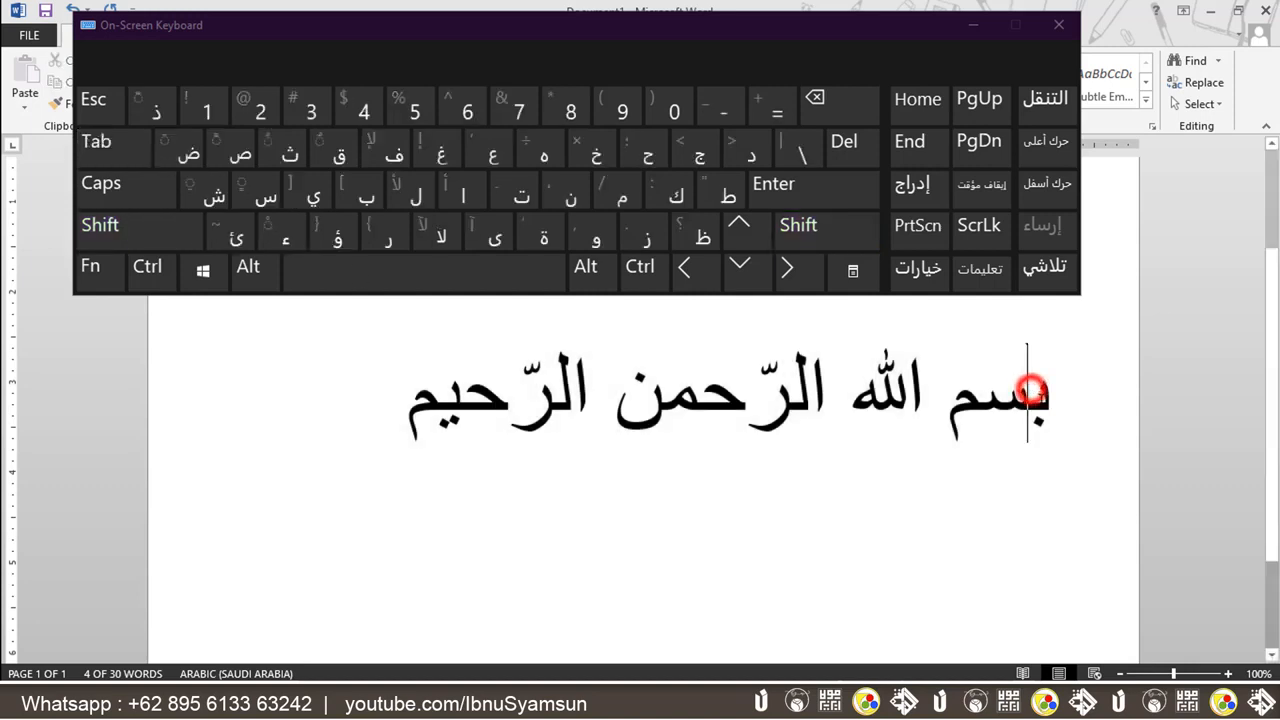
triple_click(1061, 397)
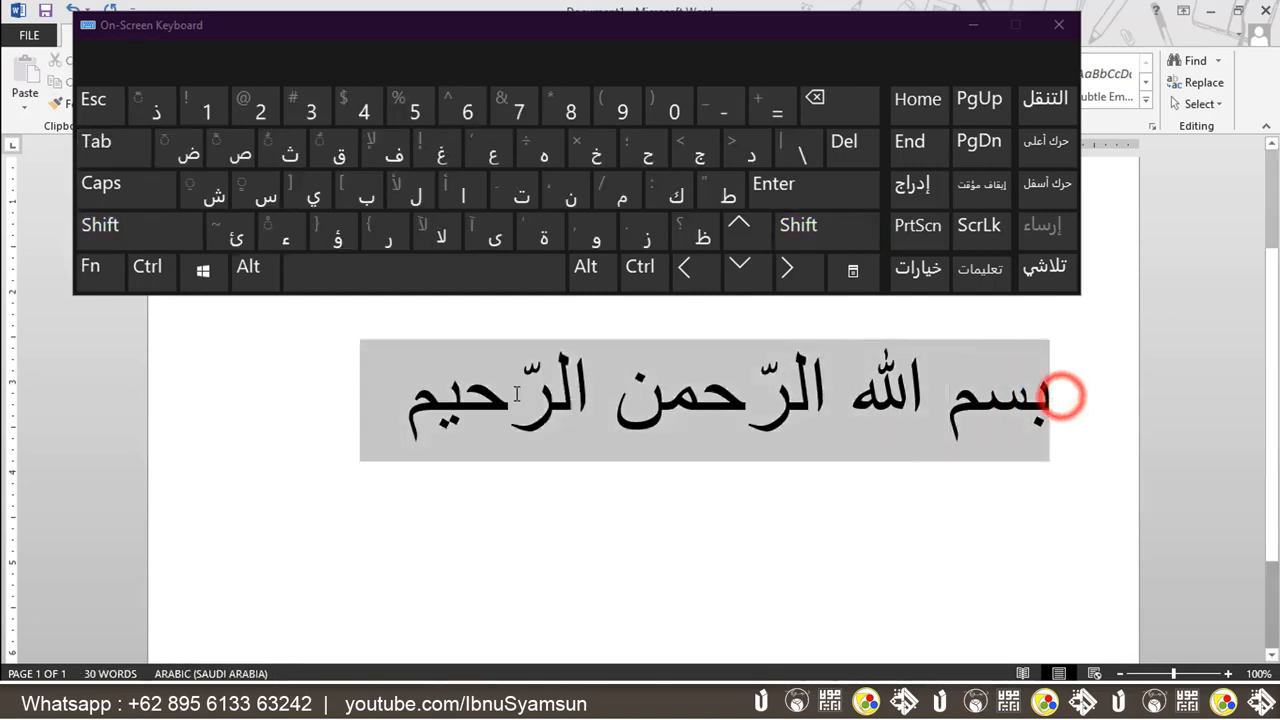
left_click(1030, 400)
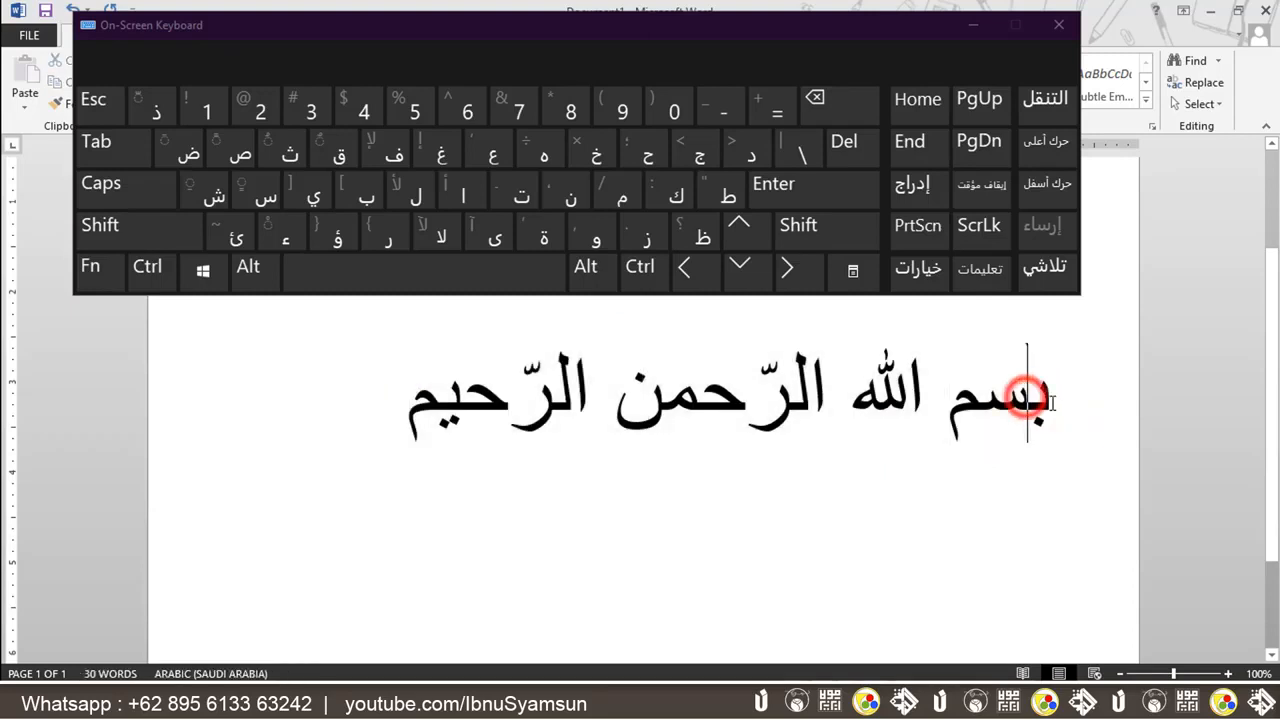
key("shift")
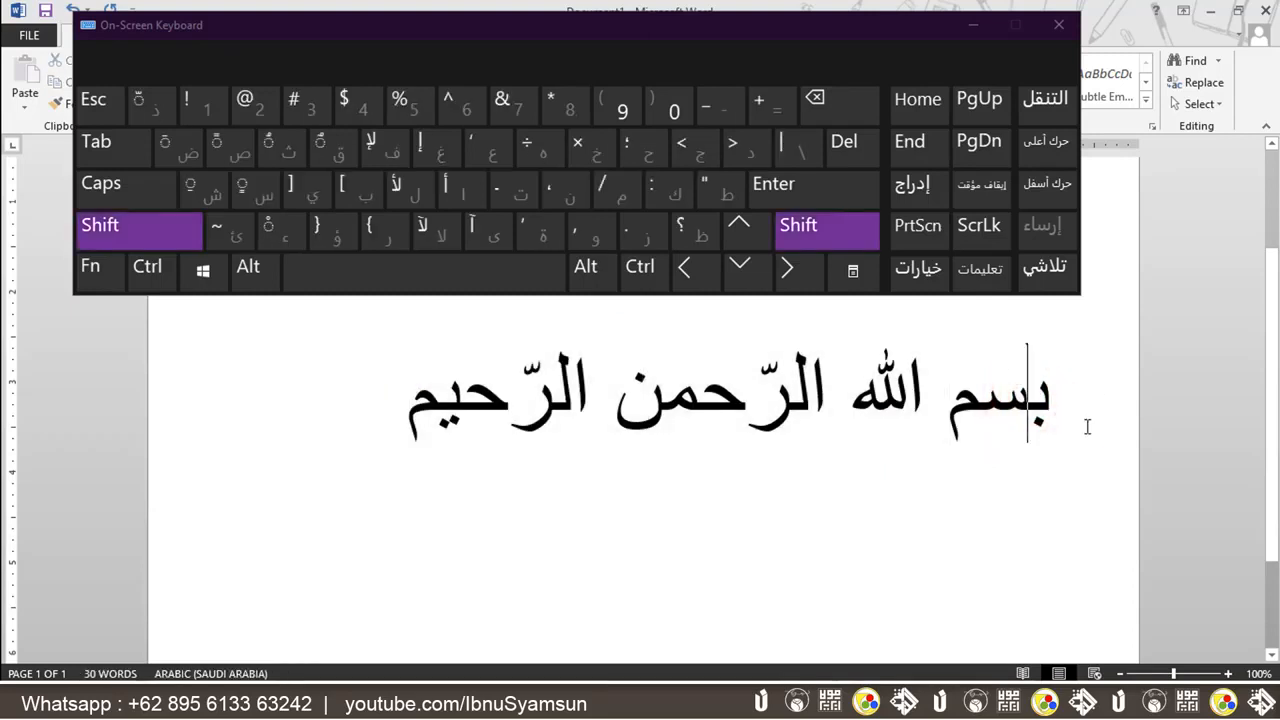
left_click(203, 195)
key("ctrl")
key("ctrl+z")
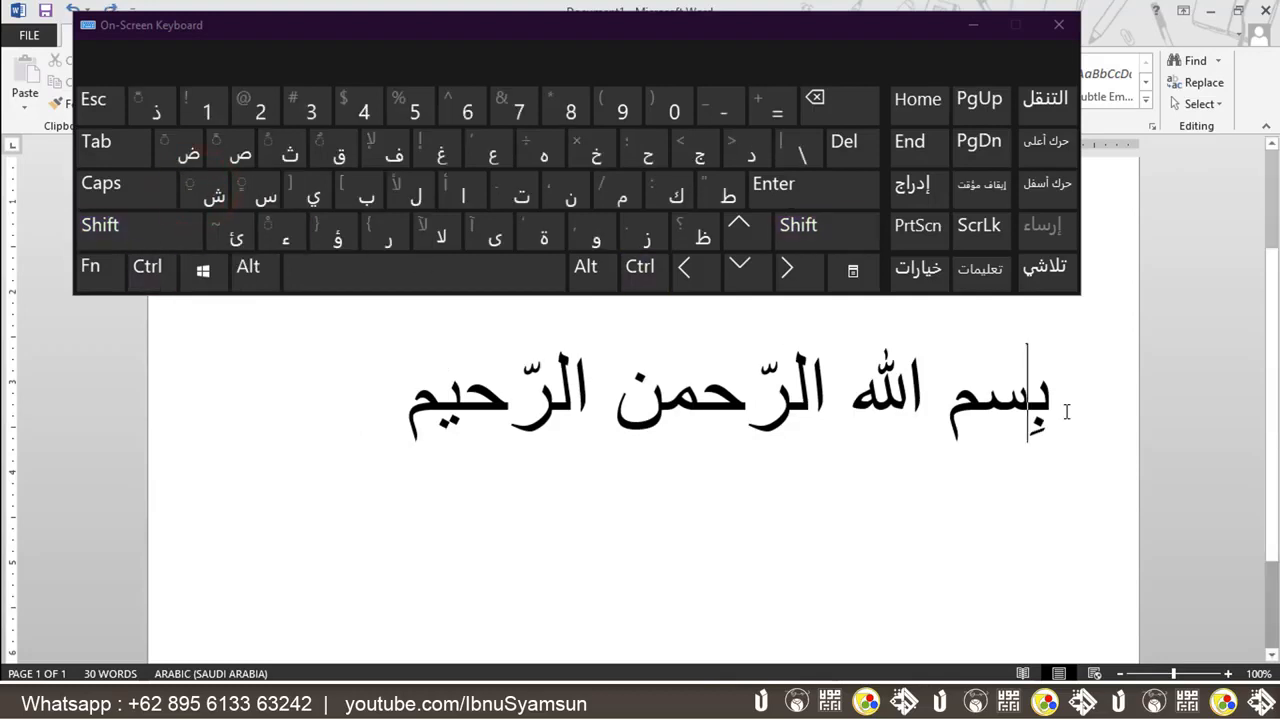
Add a sukun above س and a kasra beneath م in بسم, plus a kasra beneath ه in الله
left_click(991, 391)
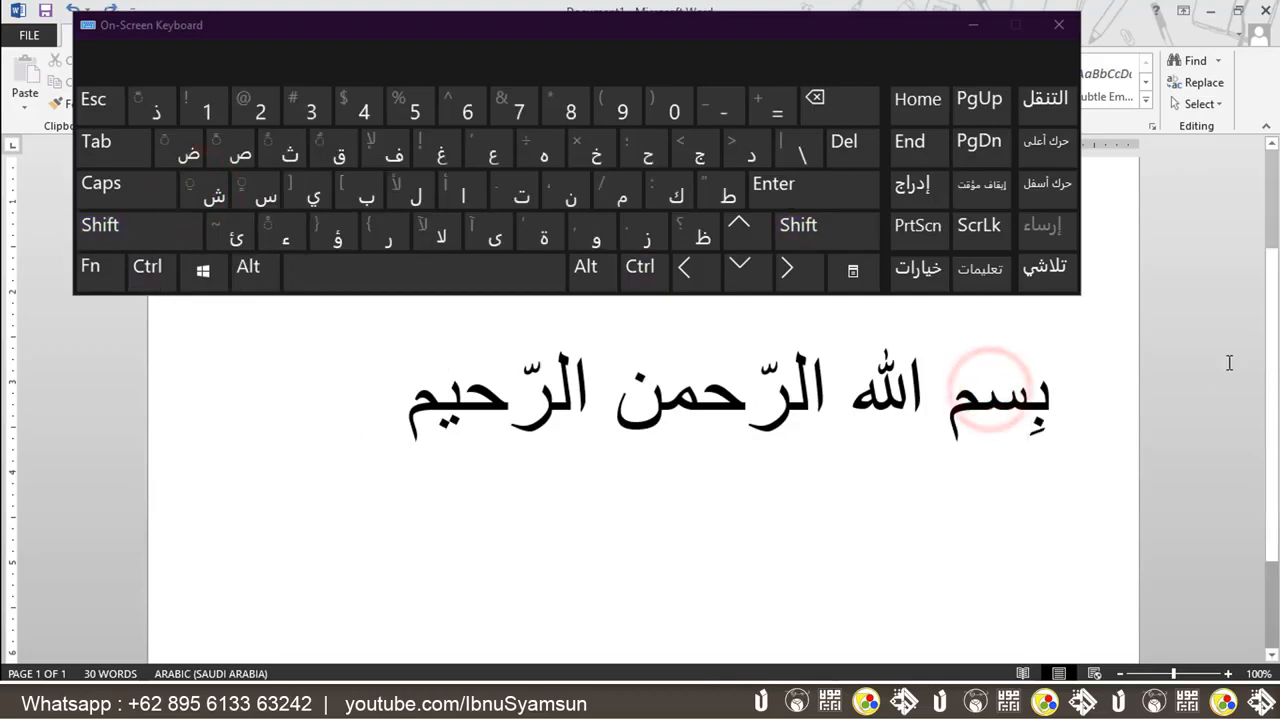
key("shift+x")
key("shift")
type("ٍ")
key("BackSpace")
type("ِ")
key("Left")
key("Left")
key("Left")
key("Left")
key("Left")
type("ِ")
Vowel the word الرّحمن with a fatha on ر, a sukun on ح, a fatha on م and a kasra under ن
key("Left")
key("Left")
key("Left")
type("َ")
key("Left")
type("ْ")
key("Left")
key("shift")
key("Right")
key("BackSpace")
key("ctrl+z")
key("Left")
type("َ")
key("Left")
type("ِ")
Vowel the word الرّحيم with a fatha on ر, a kasra under ح, a sukun on ي and a kasra under م
key("Left")
key("Left")
key("Left")
type("َ")
key("Left")
type("ِ")
key("Left")
type("ْ")
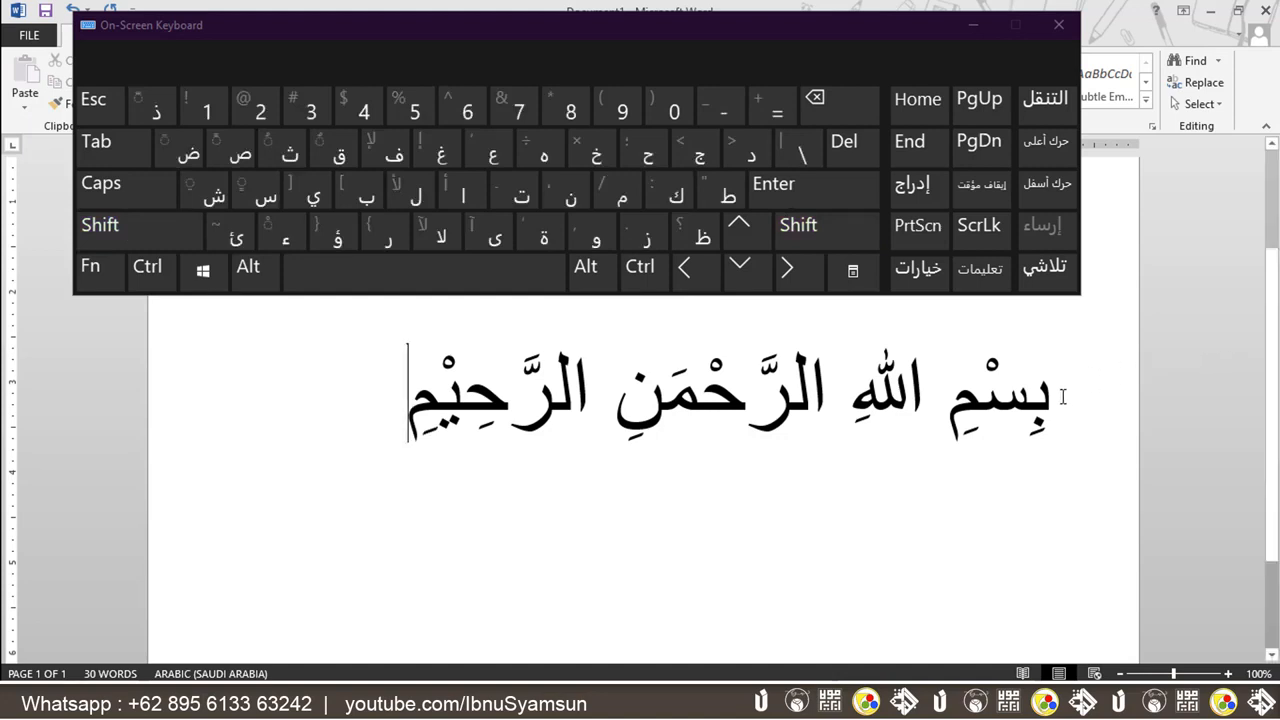
Close the On-Screen Keyboard and start a new line beneath the Arabic phrase
left_click(385, 430)
left_click(1075, 396)
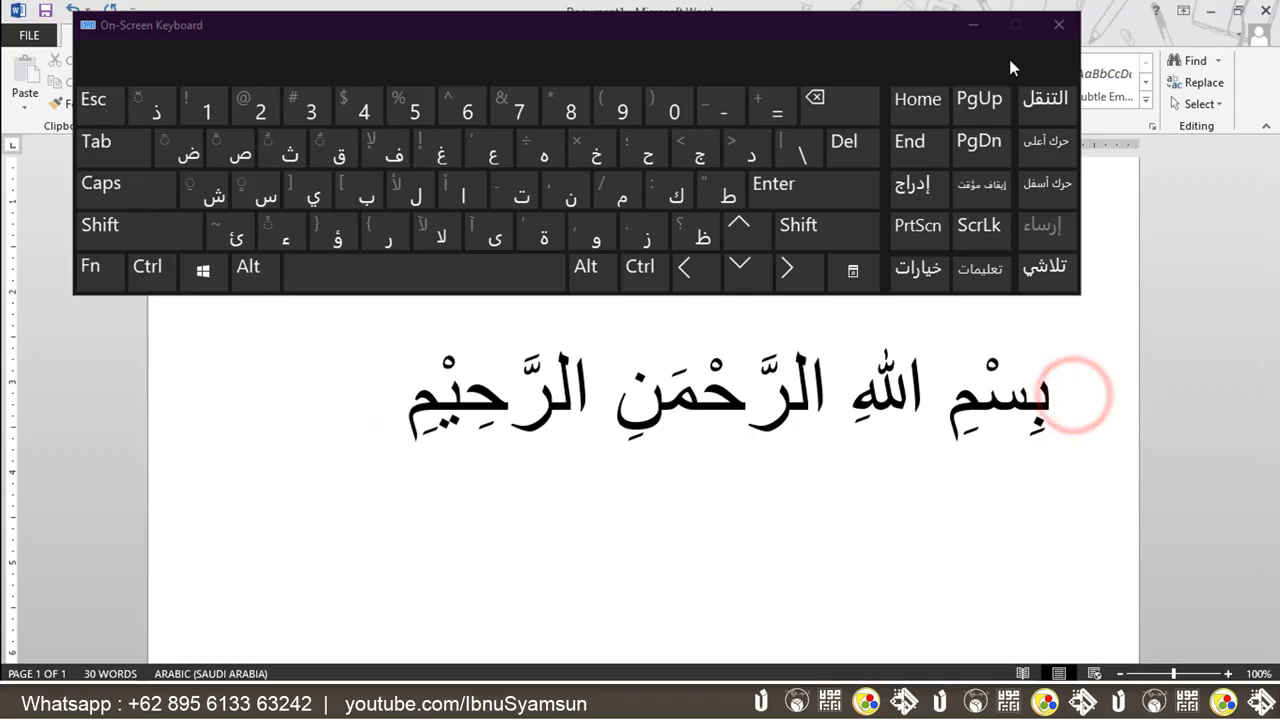
left_click(1059, 24)
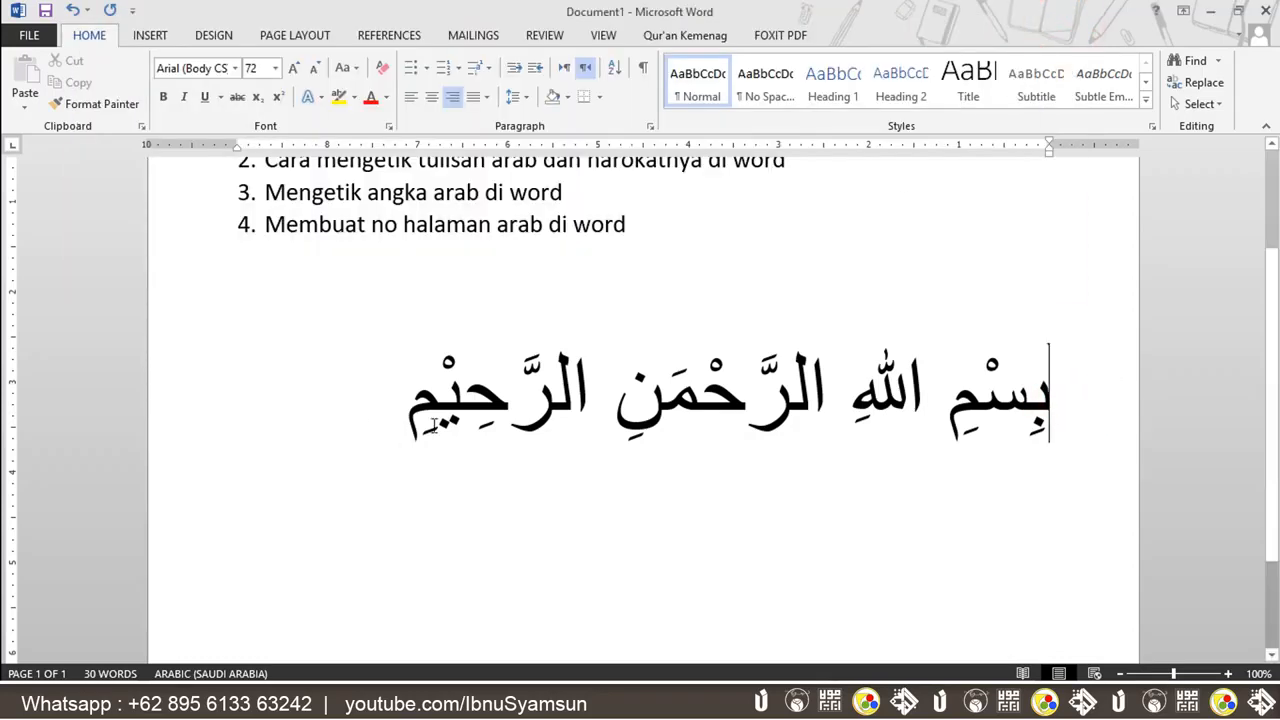
left_click(390, 406)
left_click_drag(259, 191, 577, 190)
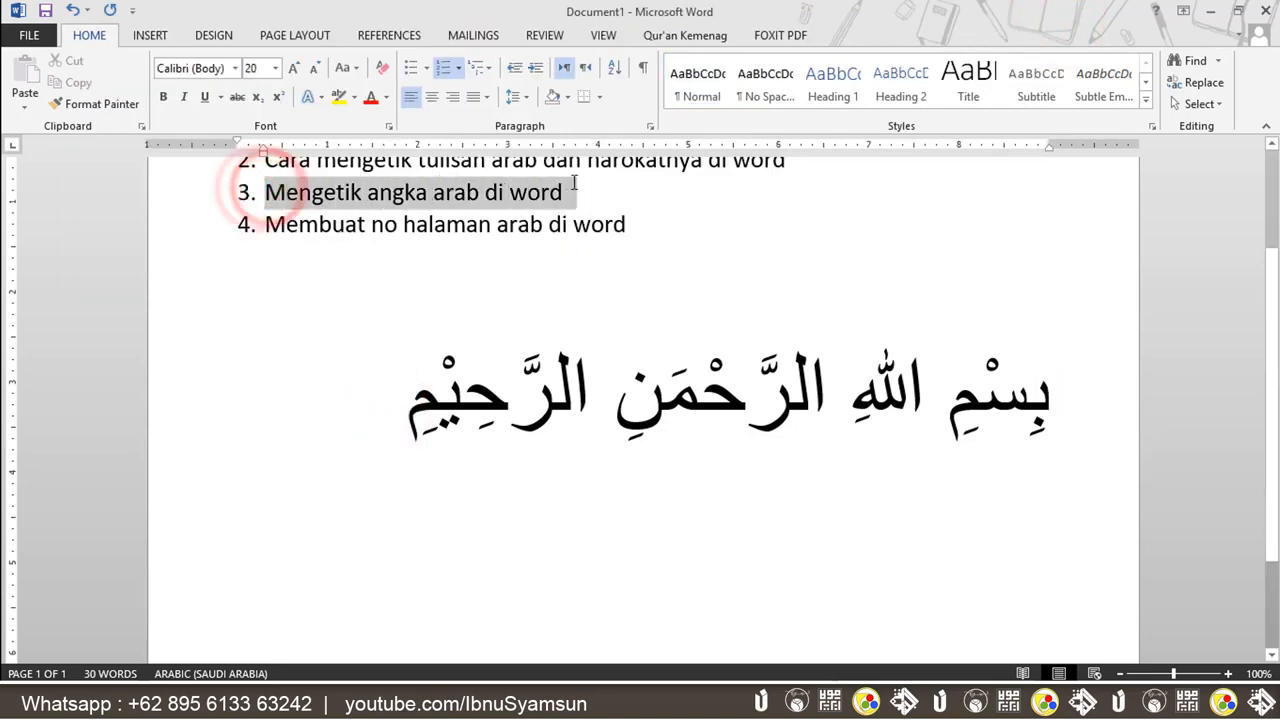
left_click(629, 297)
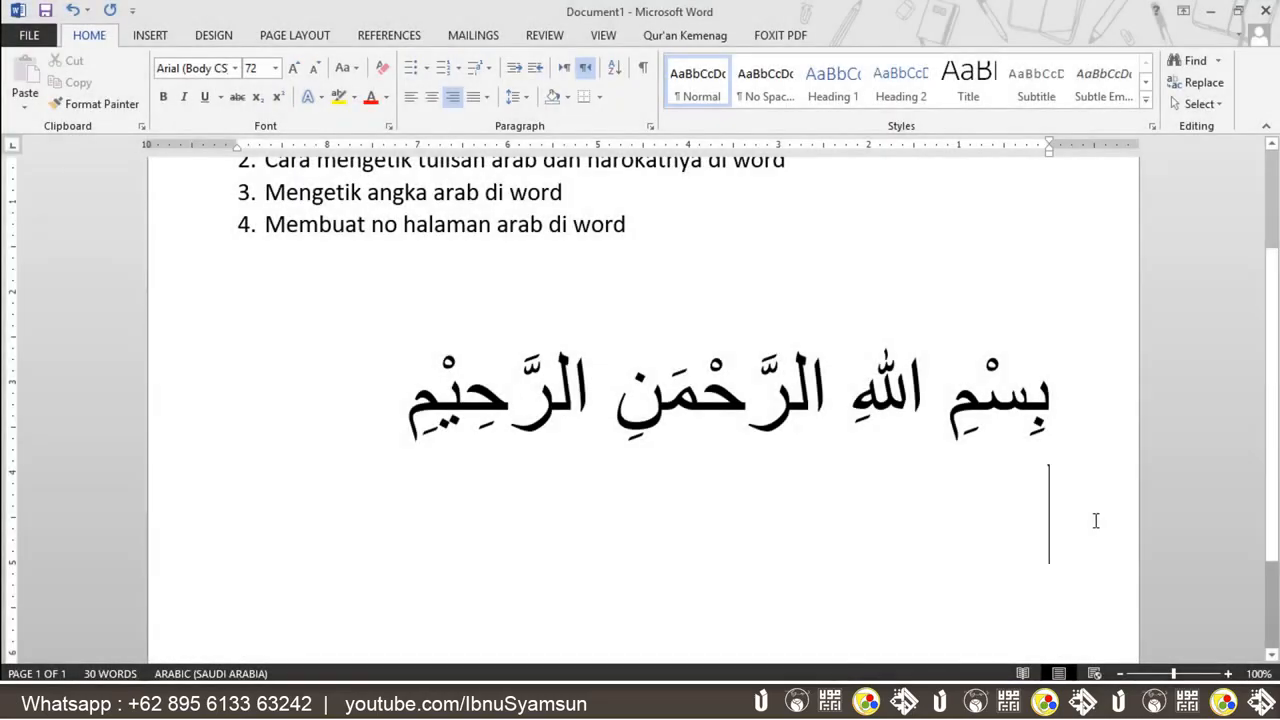
Check the active input language in the Windows language list and reopen the On-Screen Keyboard
left_click_drag(1272, 318, 1277, 371)
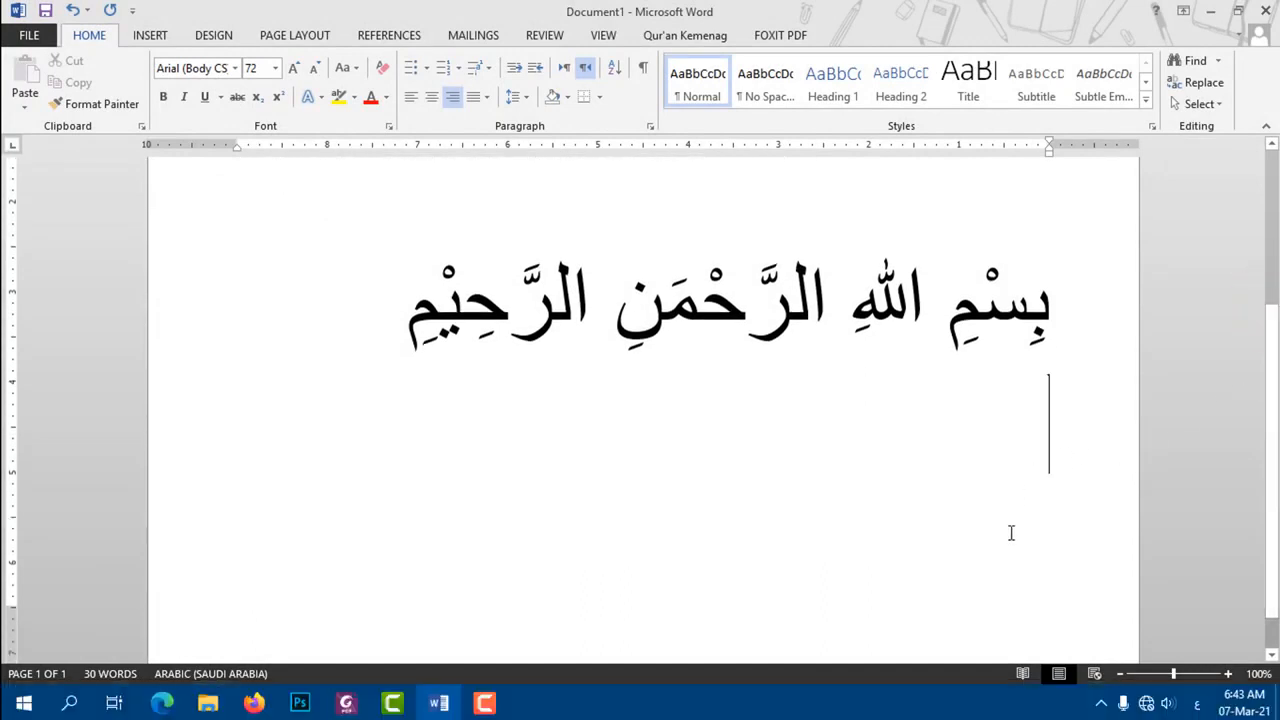
left_click(1202, 710)
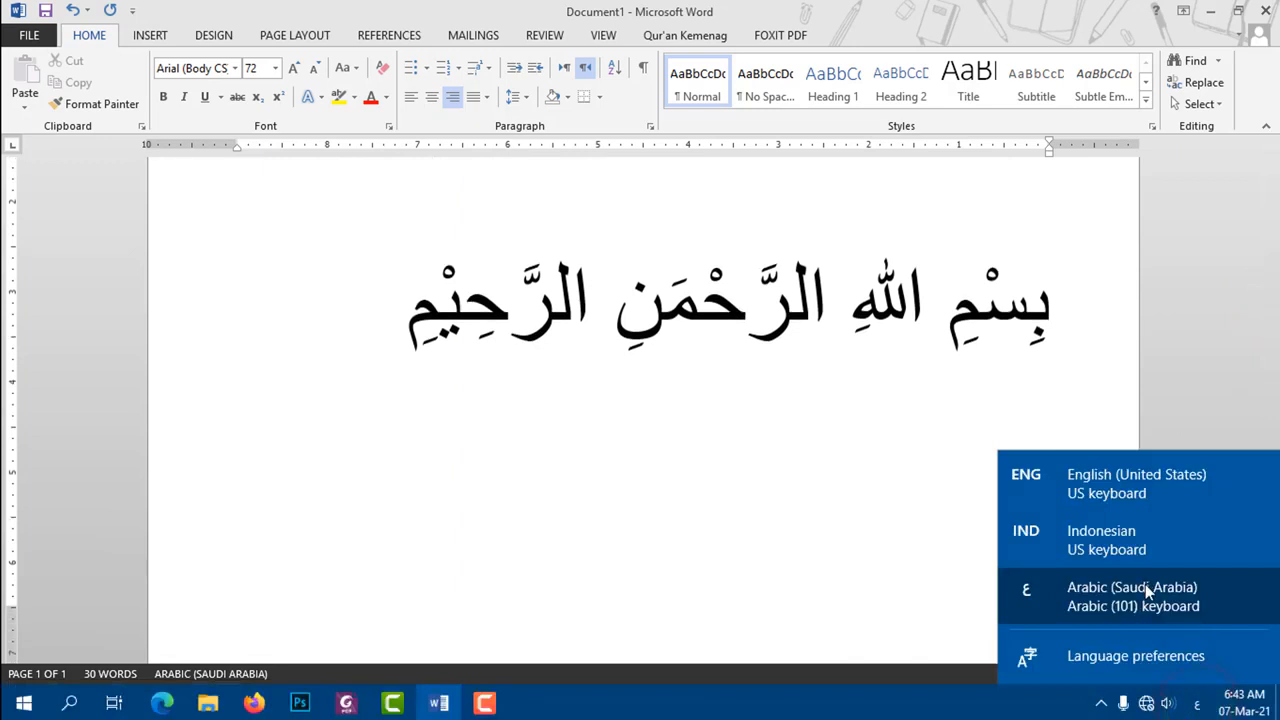
left_click(1046, 405)
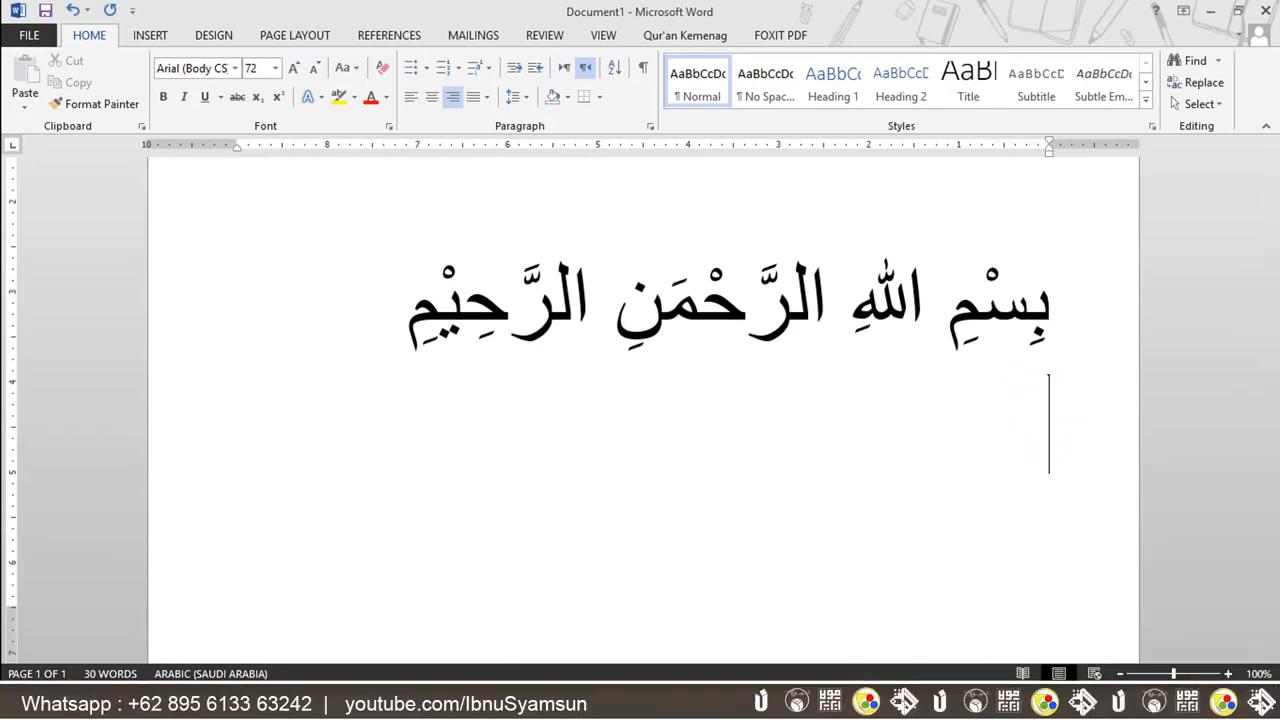
key("super+s")
left_click(157, 334)
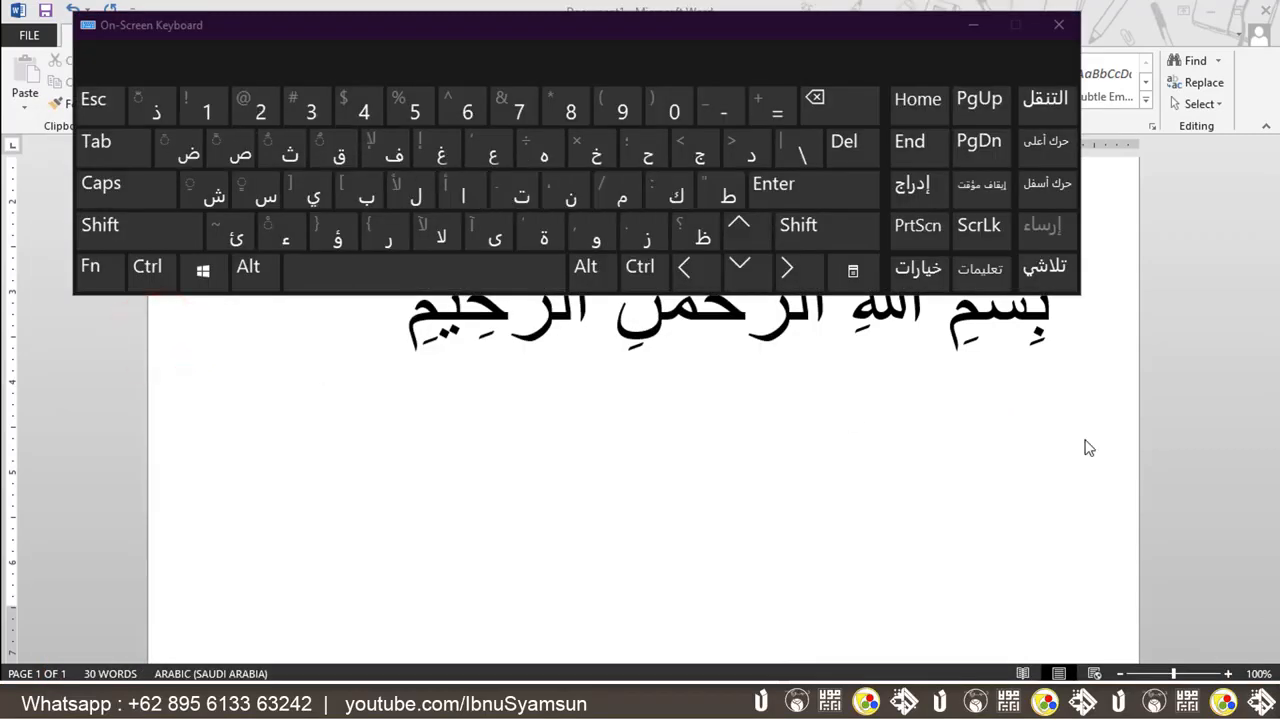
left_click(1032, 396)
type("123")
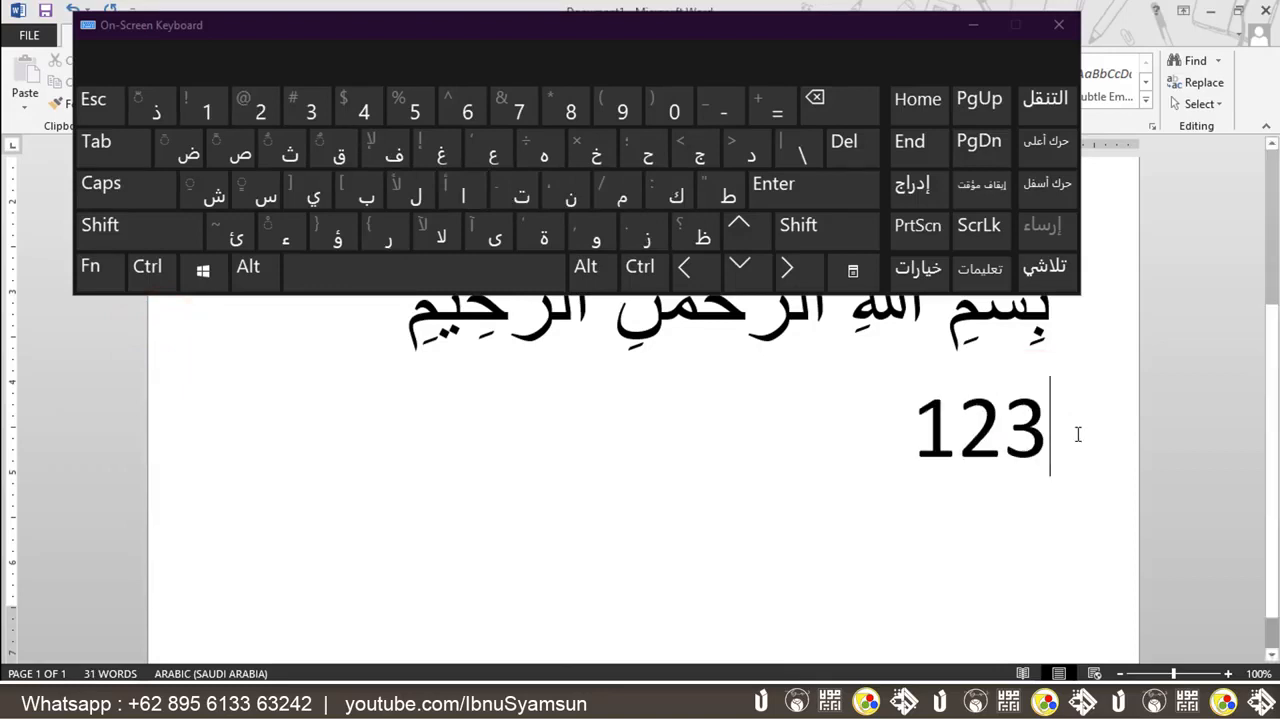
type("123")
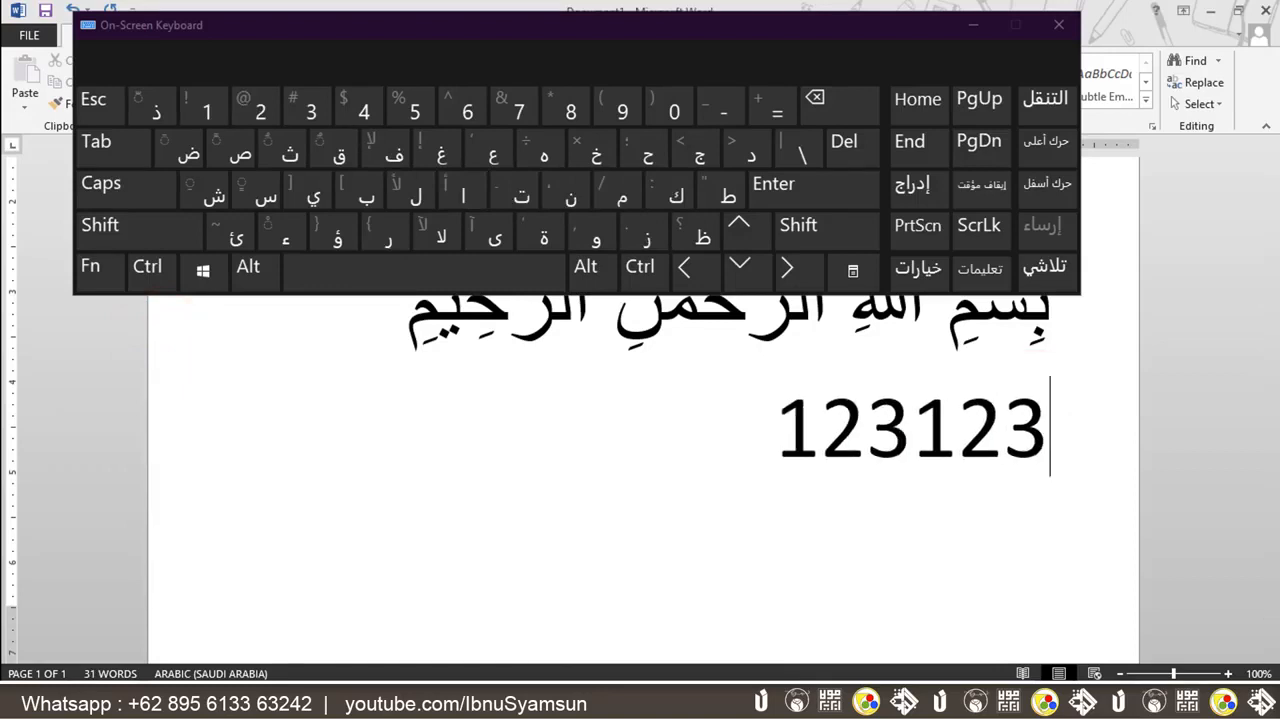
type("4567890")
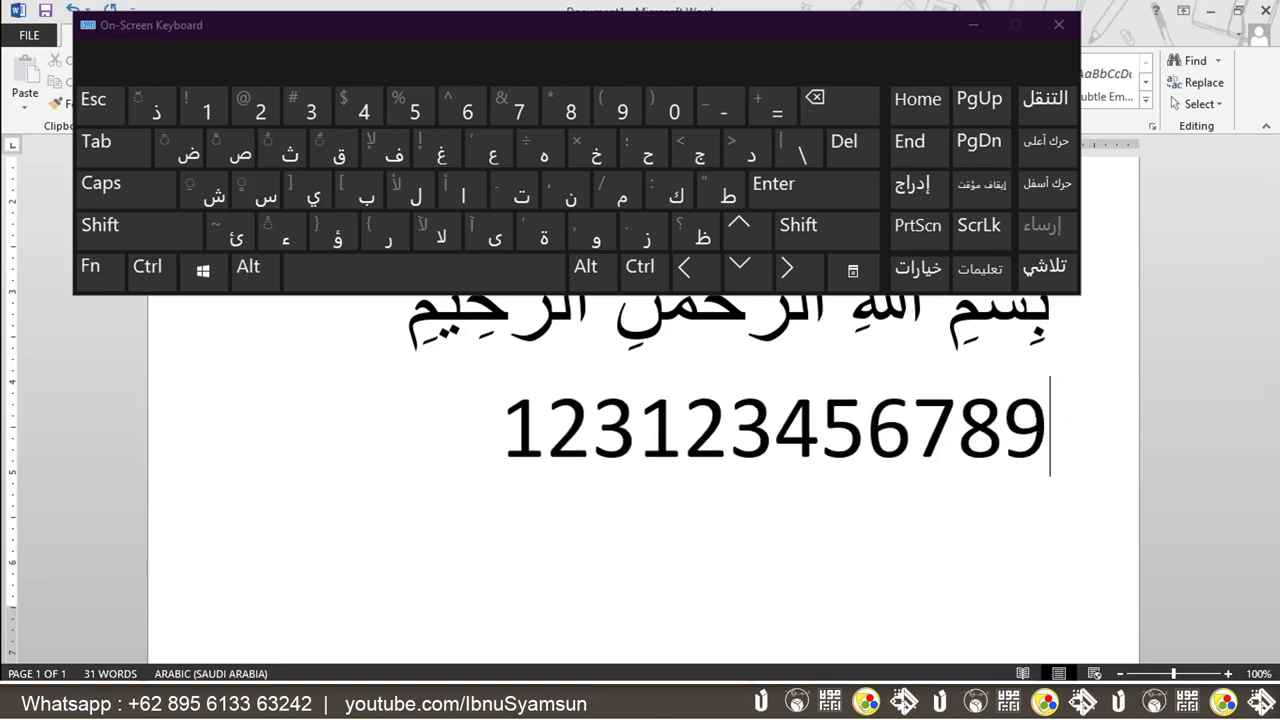
left_click(207, 106)
left_click(257, 108)
left_click(296, 108)
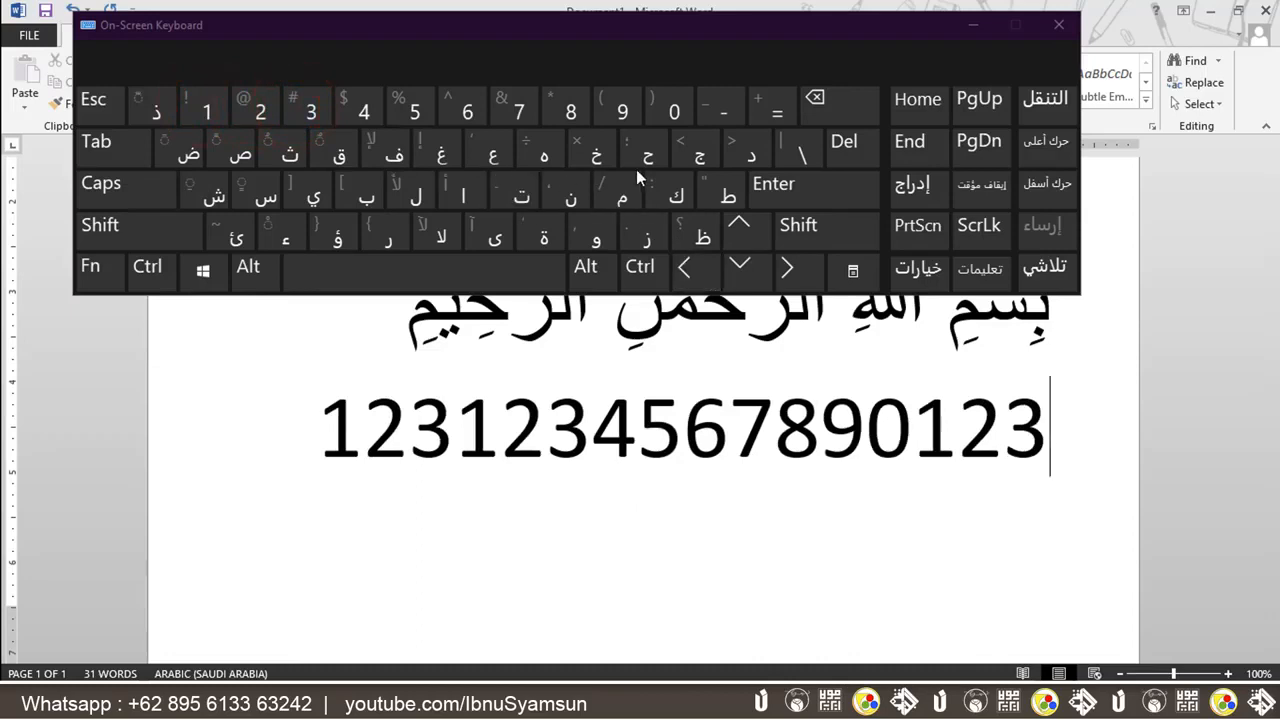
left_click(176, 440)
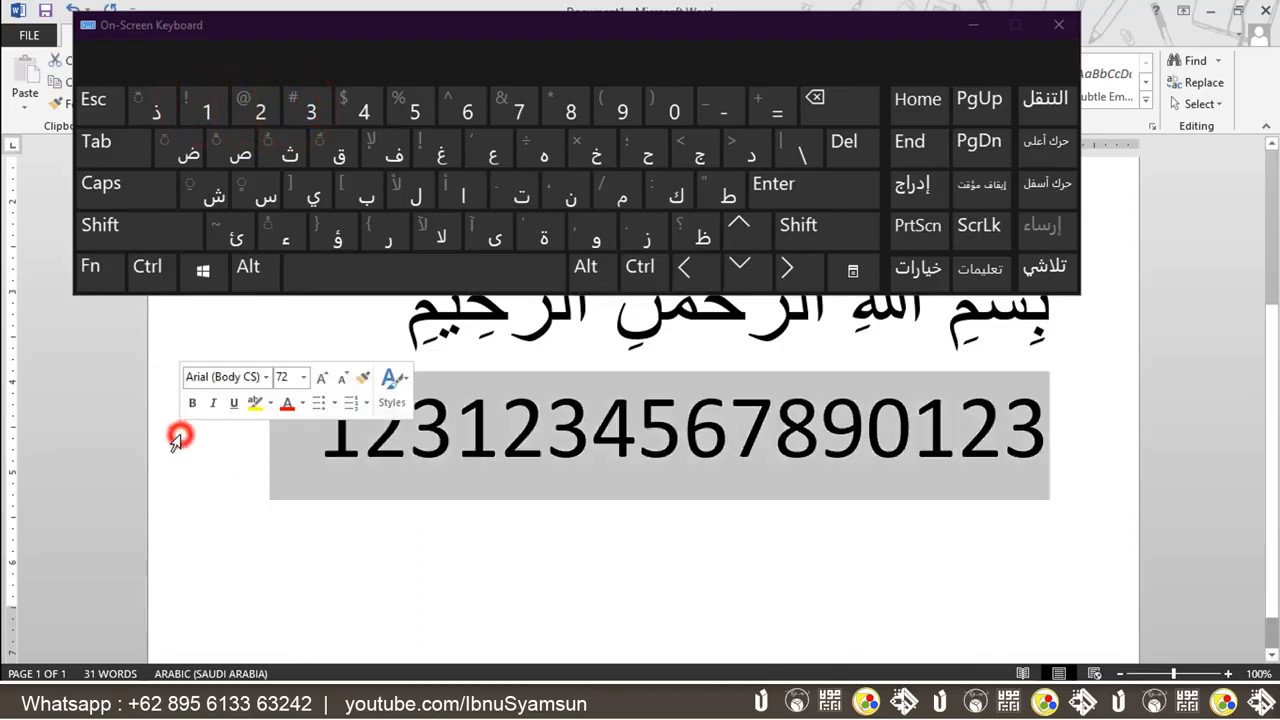
type("1234567890")
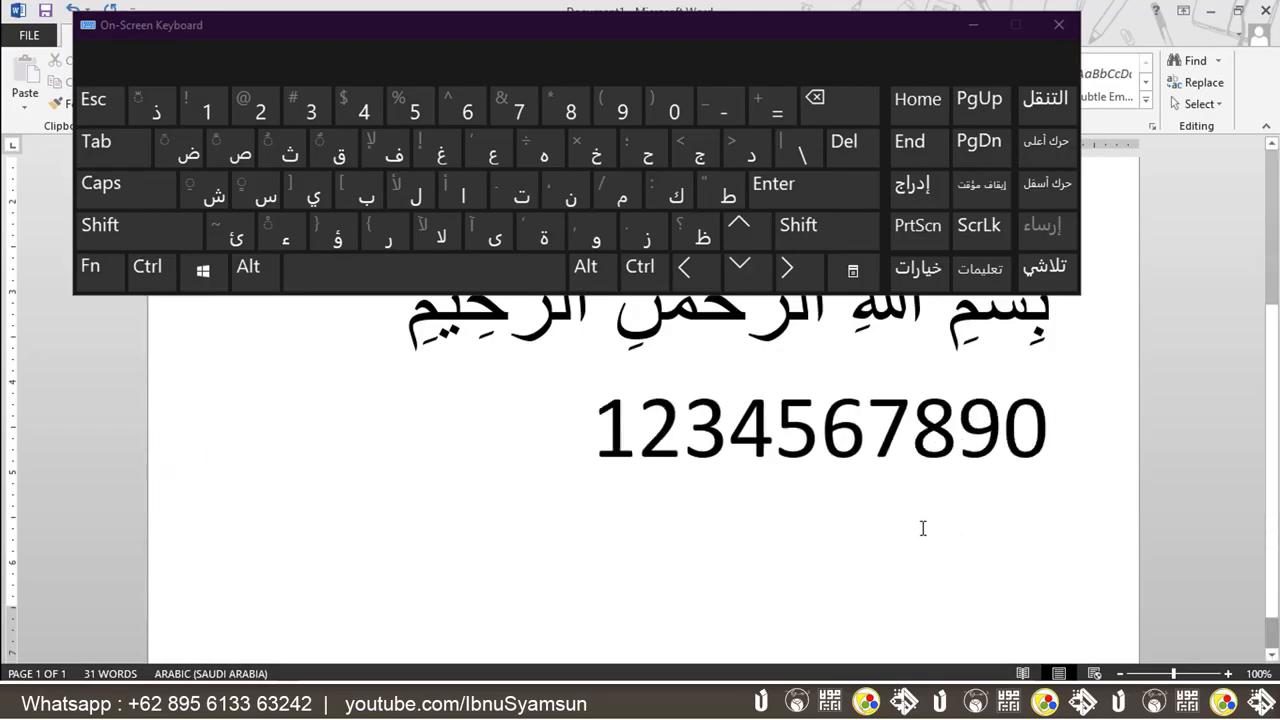
left_click(960, 28)
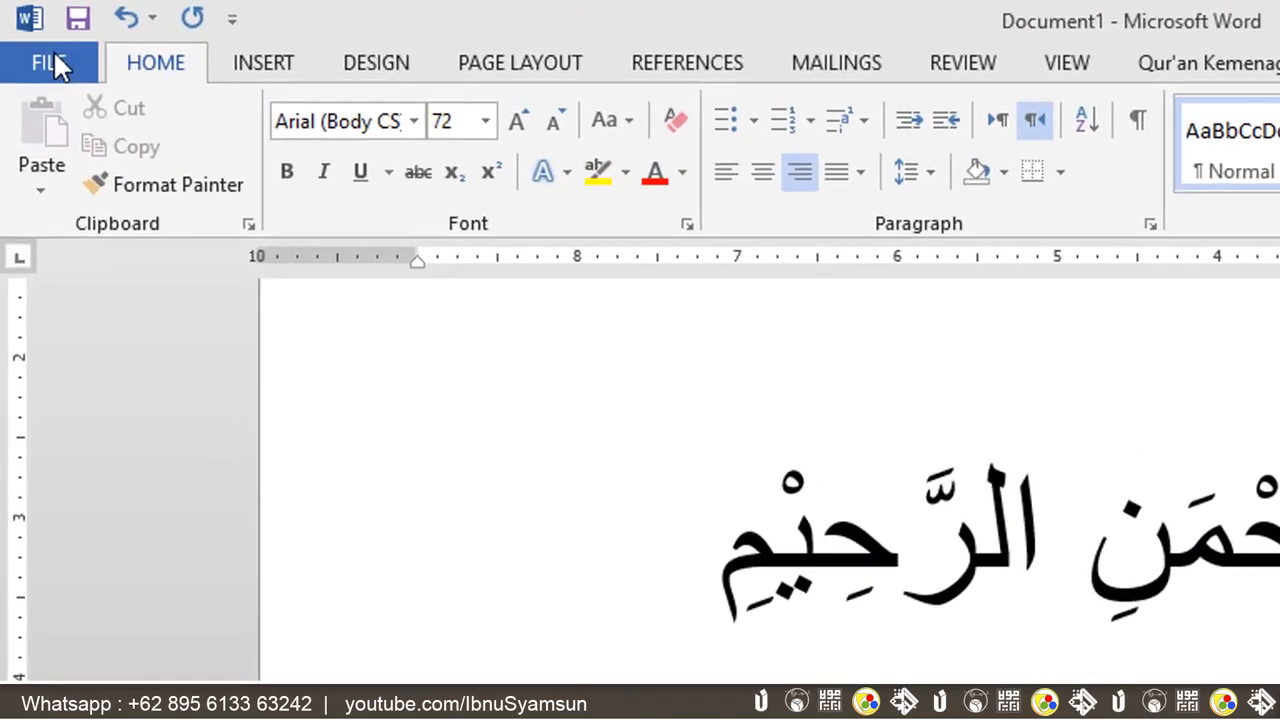
In the advanced Word options, set Numeral under Show document content to Context and apply the change
left_click(55, 60)
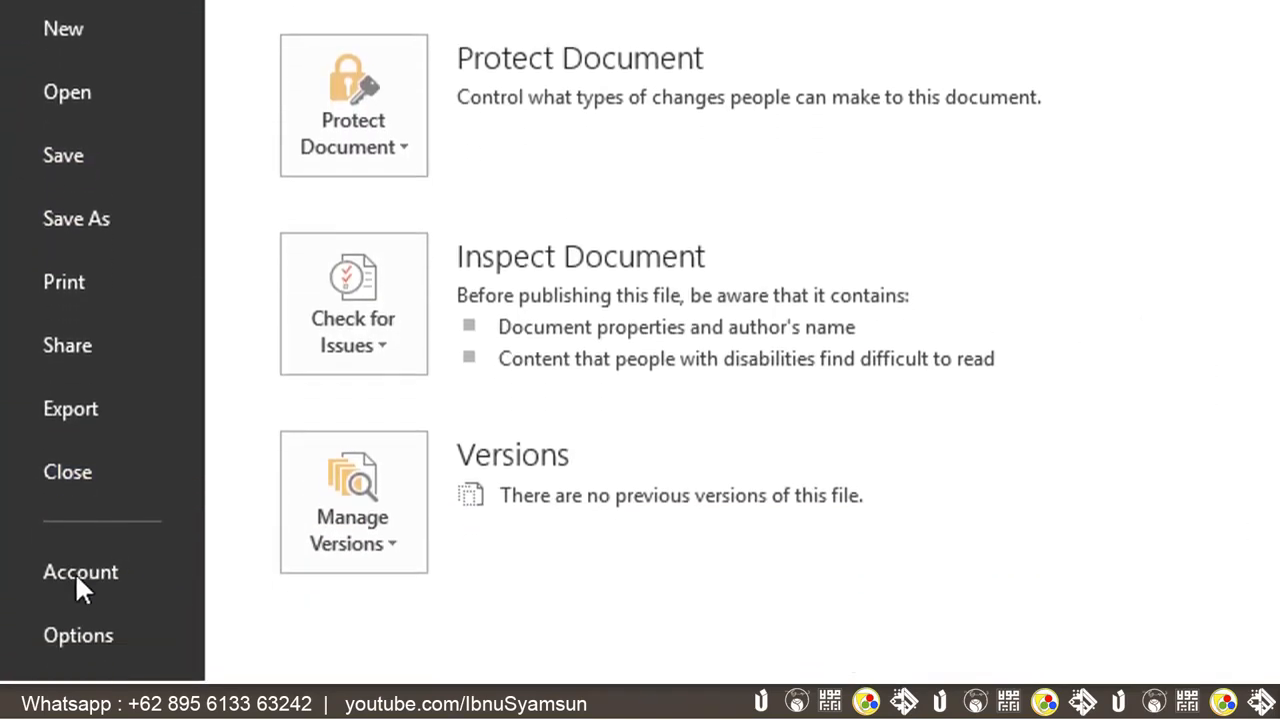
left_click(85, 585)
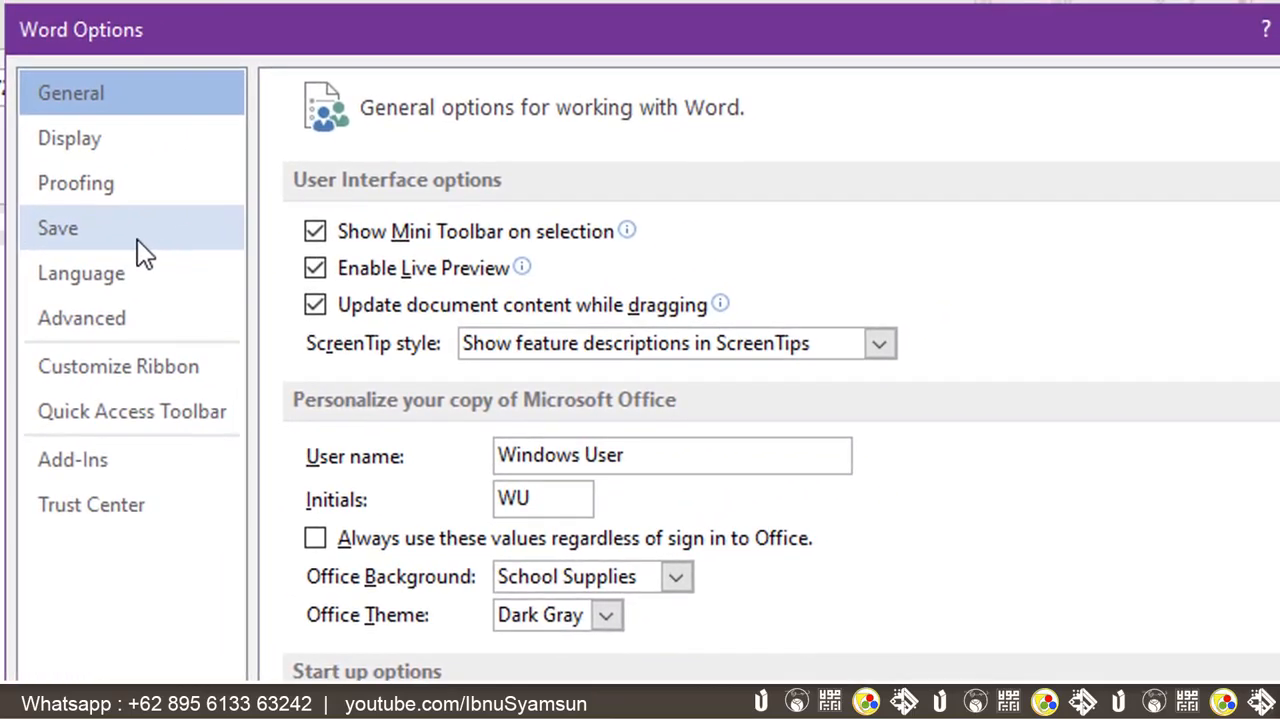
left_click(140, 322)
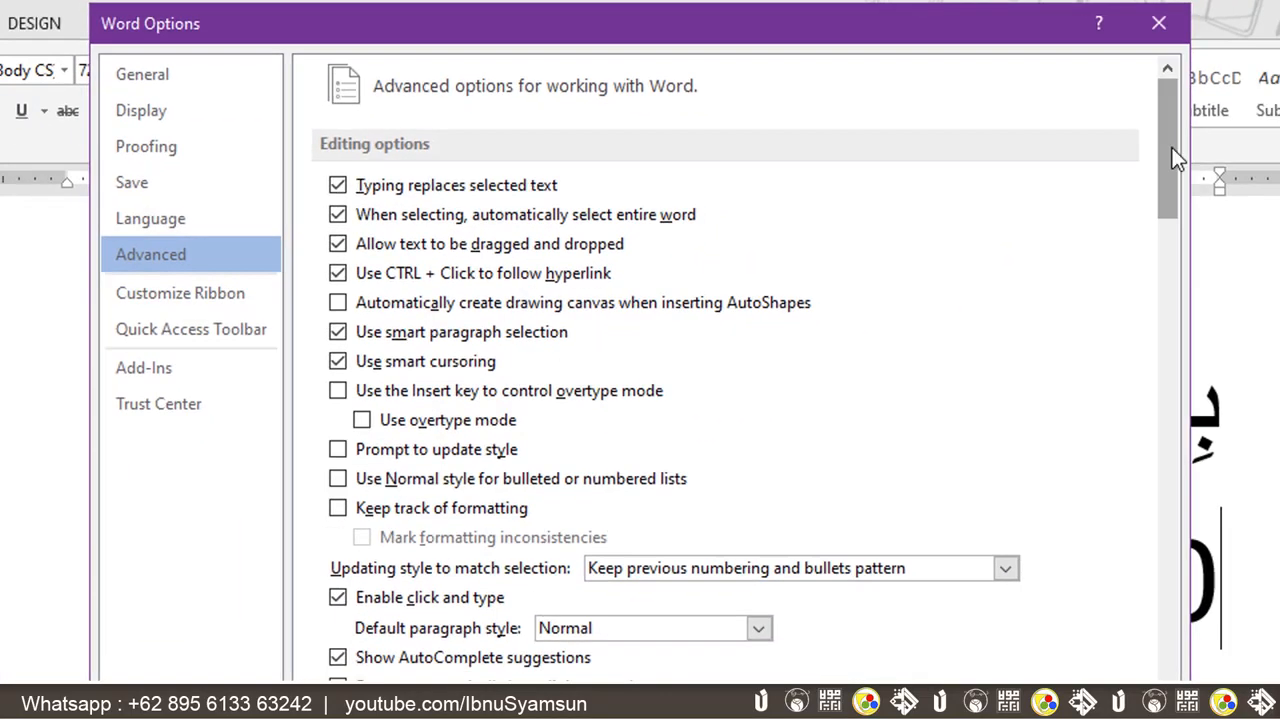
left_click_drag(1171, 115, 1190, 356)
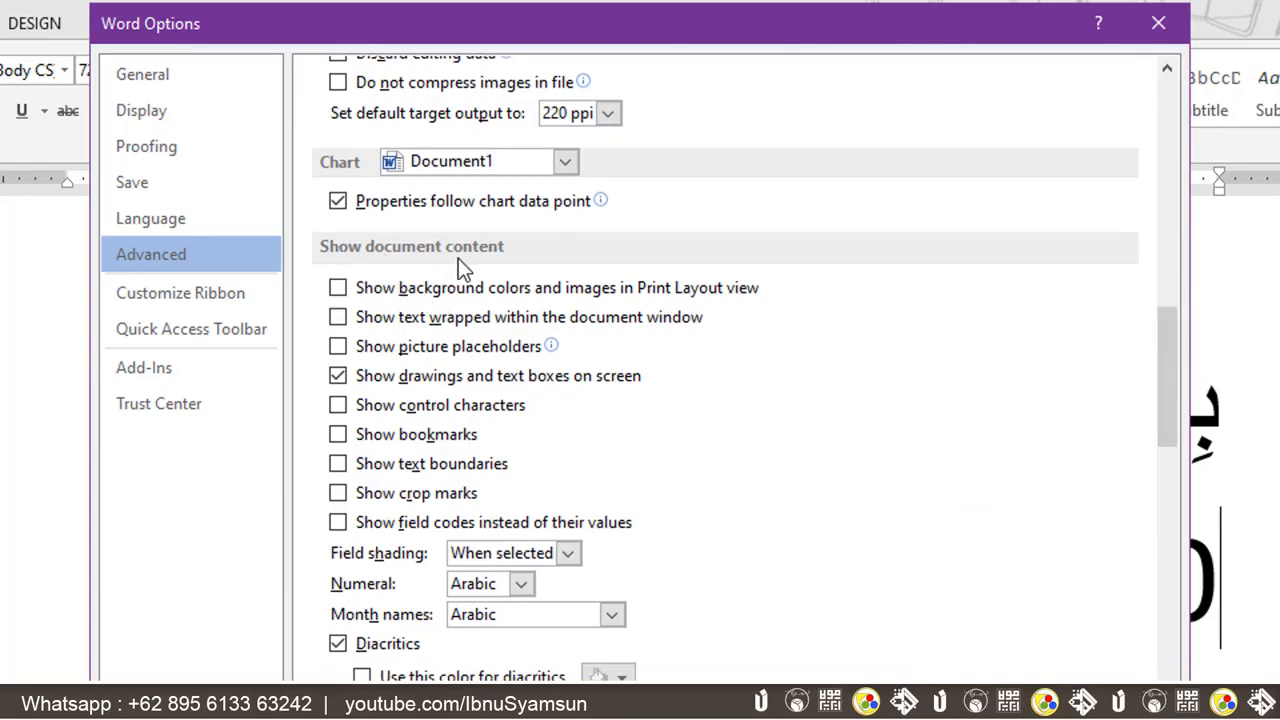
left_click_drag(1170, 357, 1165, 390)
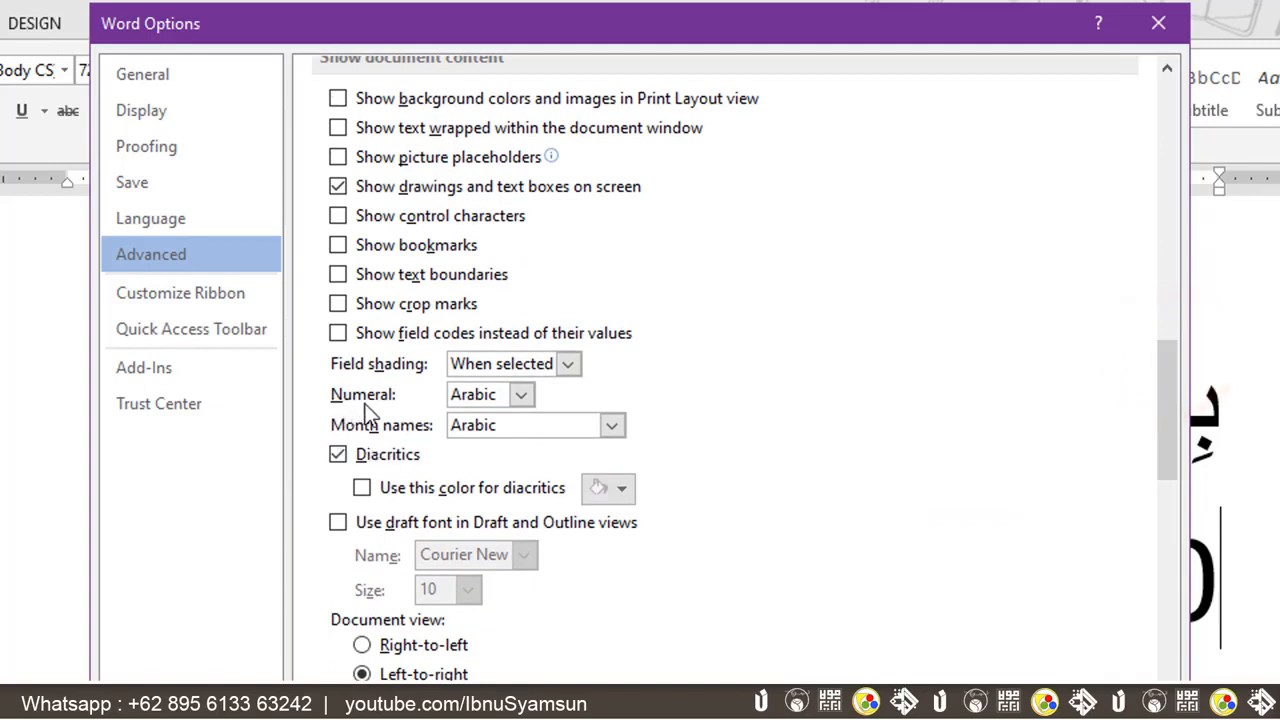
left_click(527, 399)
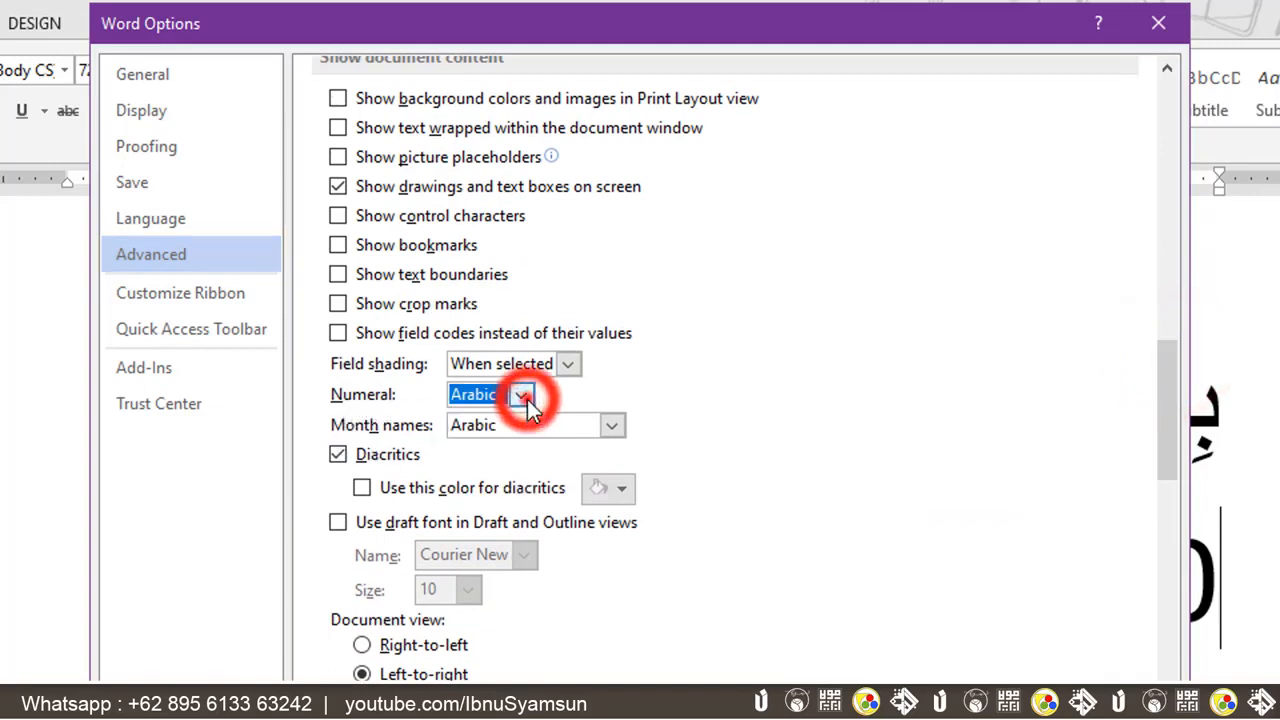
left_click(508, 482)
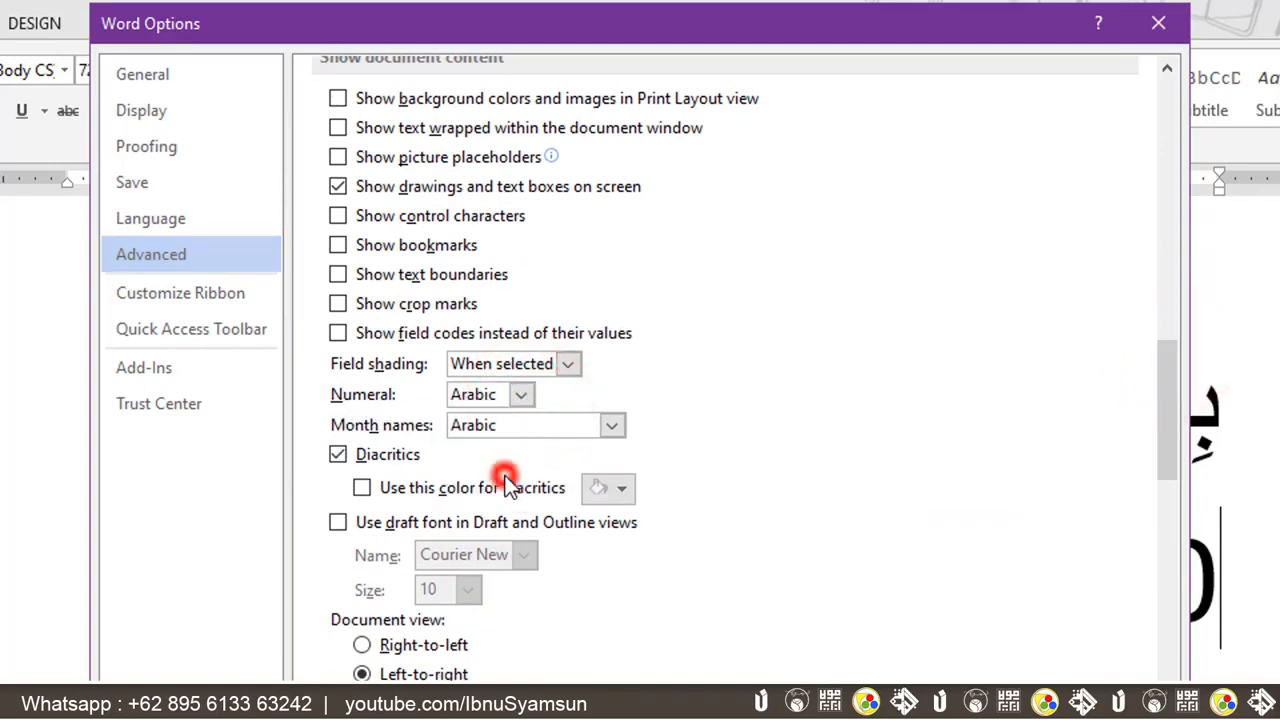
left_click(521, 395)
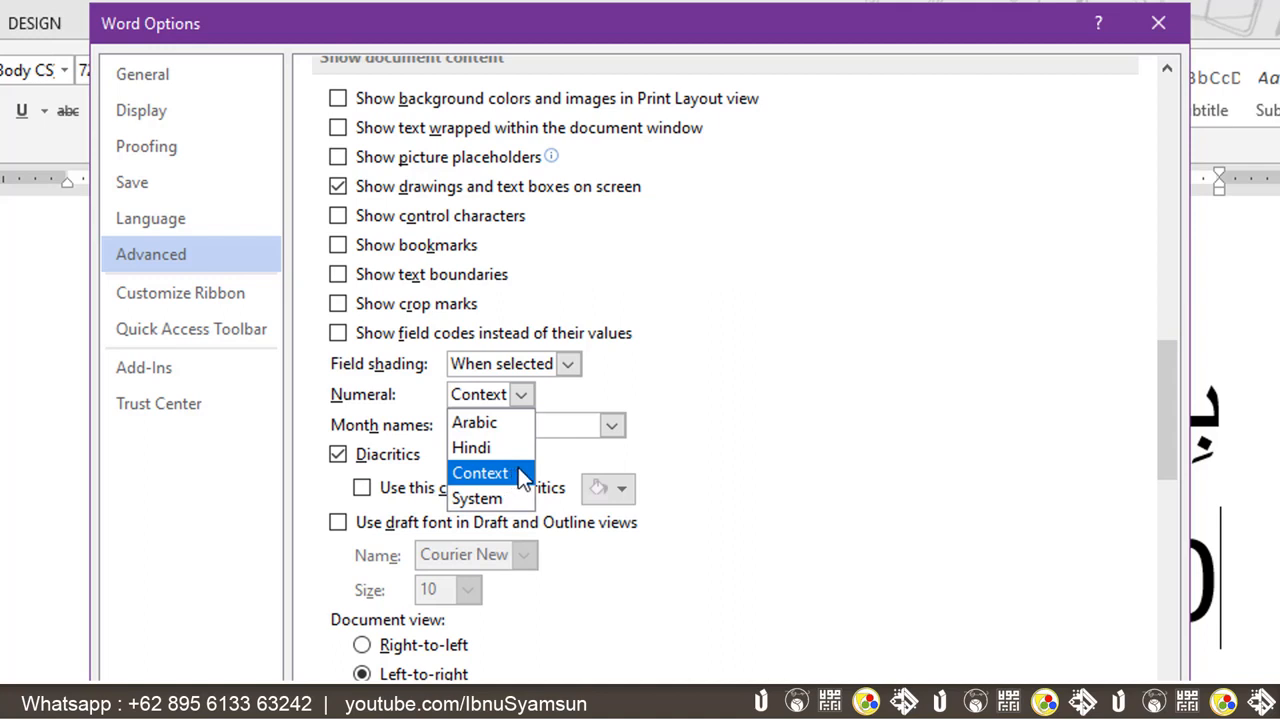
left_click(518, 470)
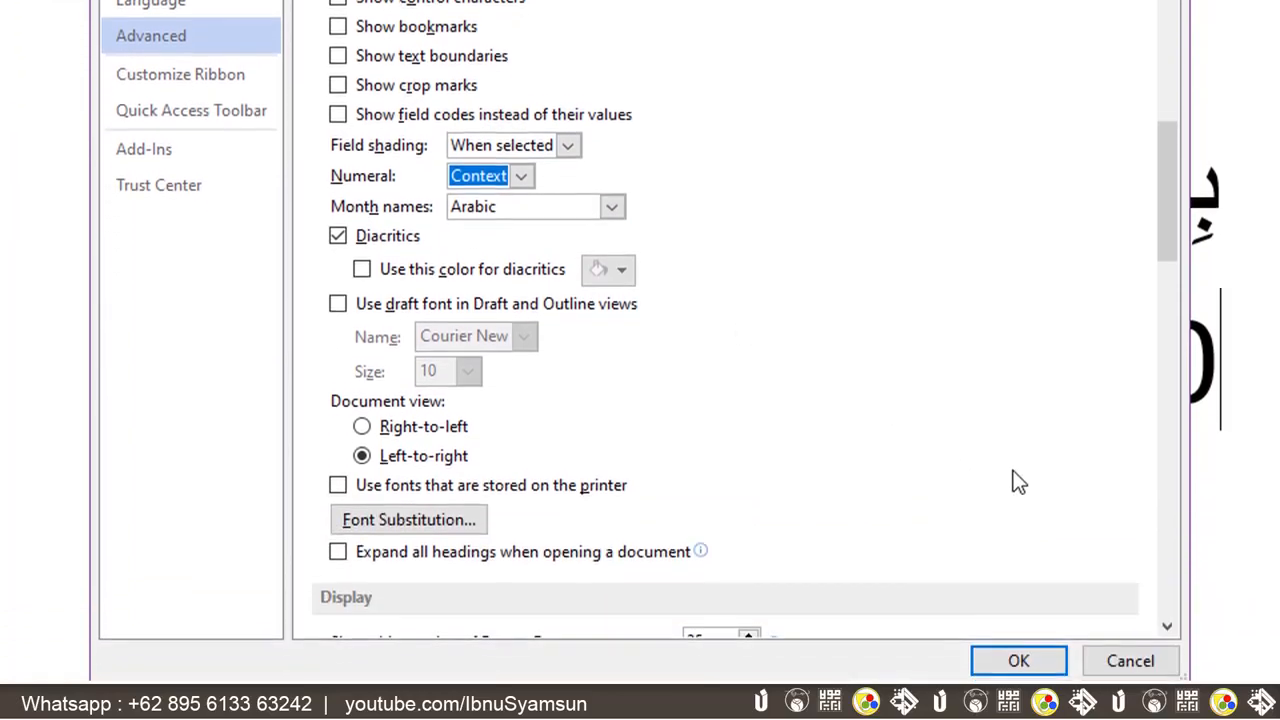
left_click(1012, 641)
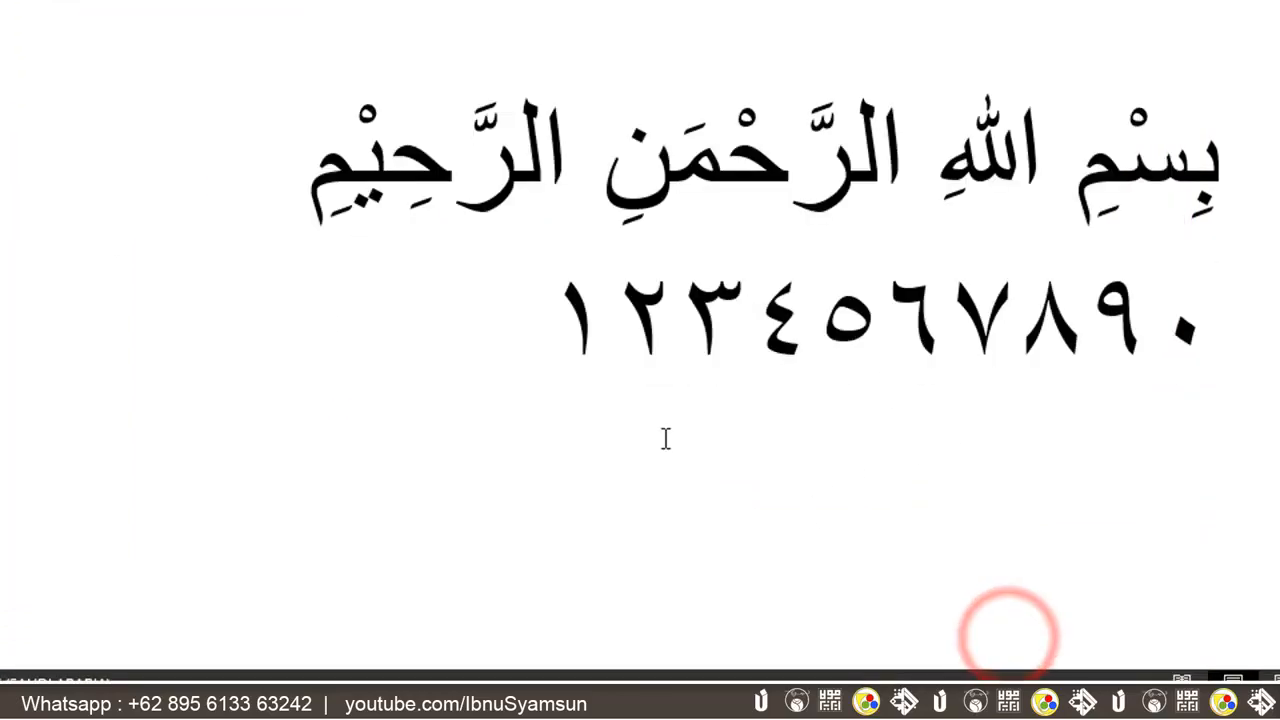
Switch the input language to English (United States) and add 12345678 after the Arabic digits
triple_click(579, 409)
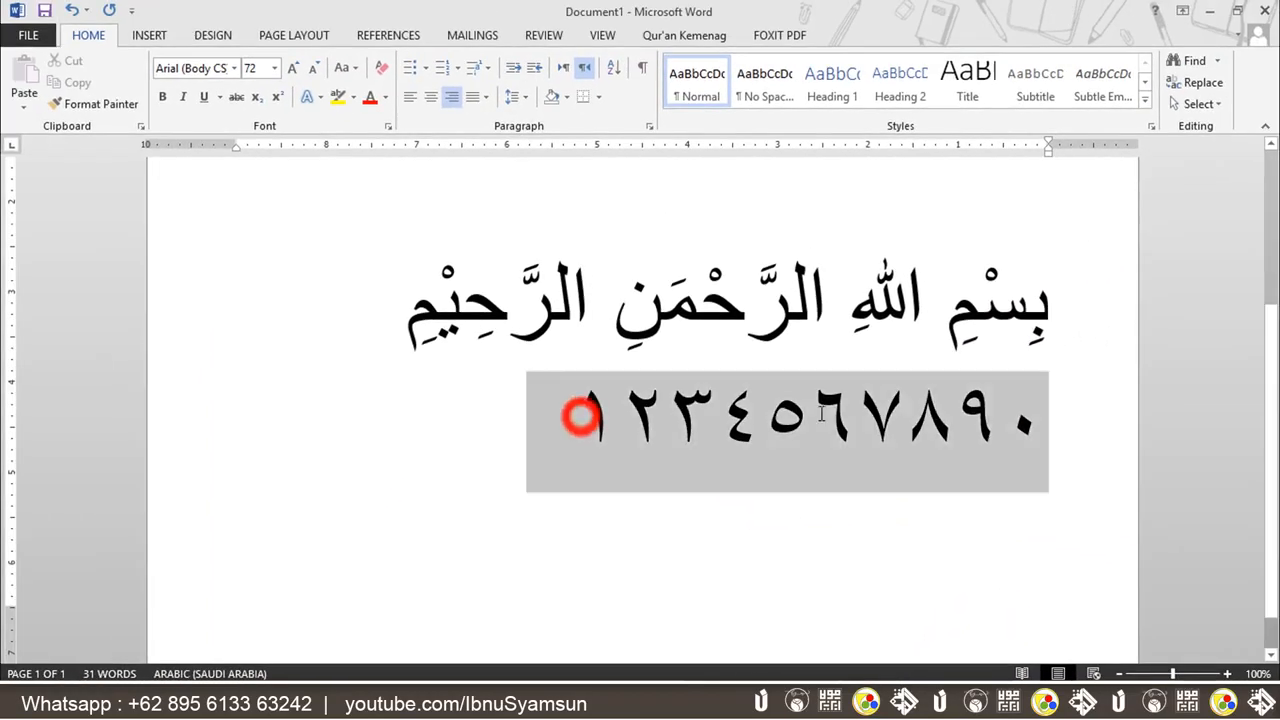
left_click(836, 420)
left_click(580, 408)
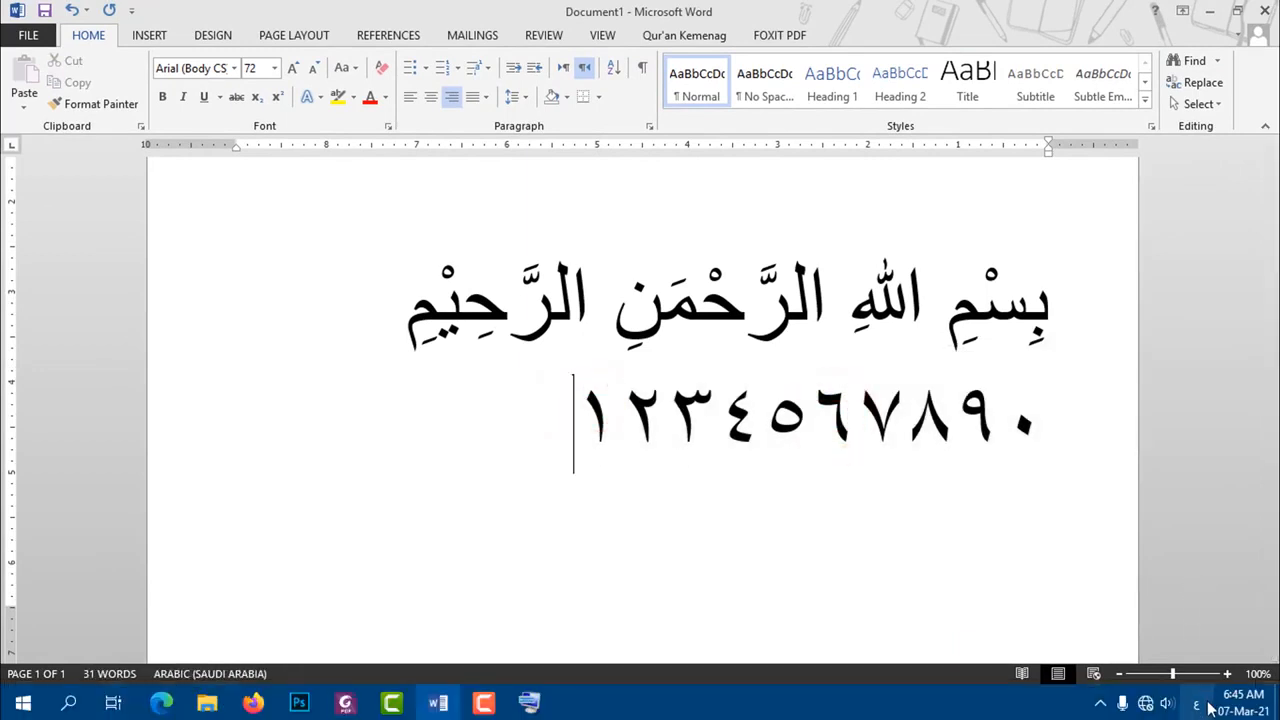
left_click(1196, 703)
left_click(1111, 482)
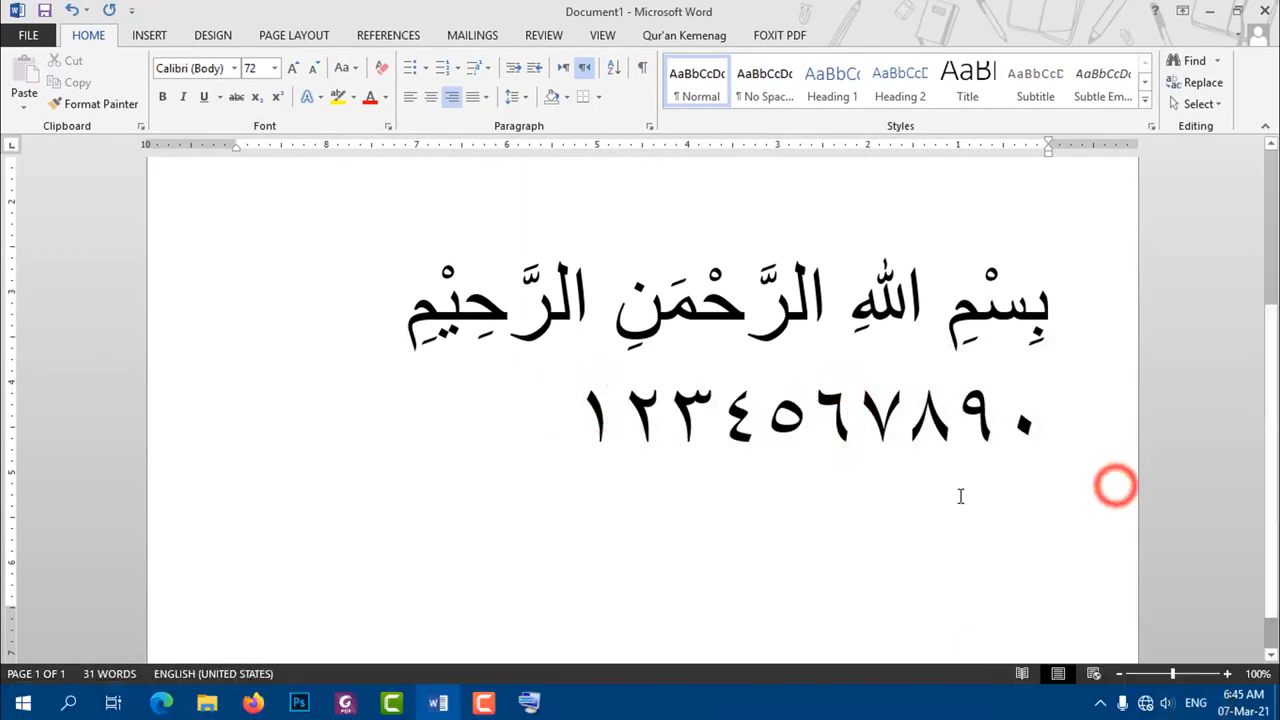
type("123")
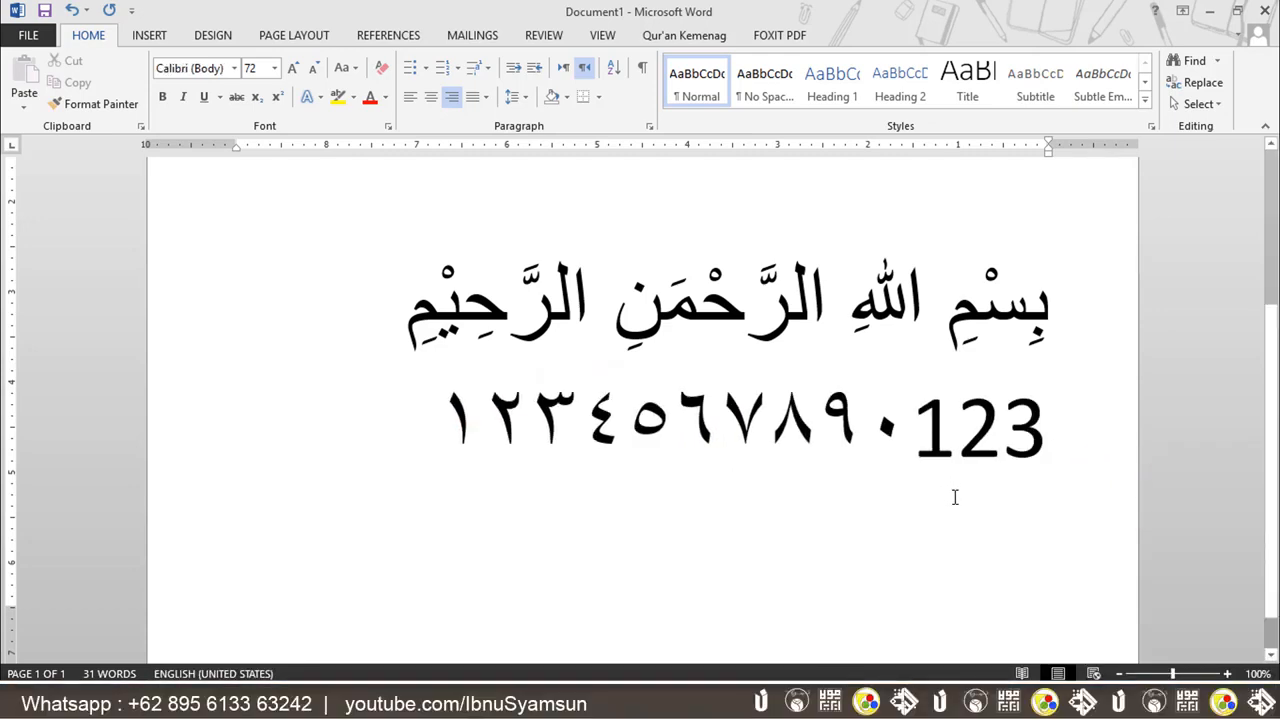
type("45678")
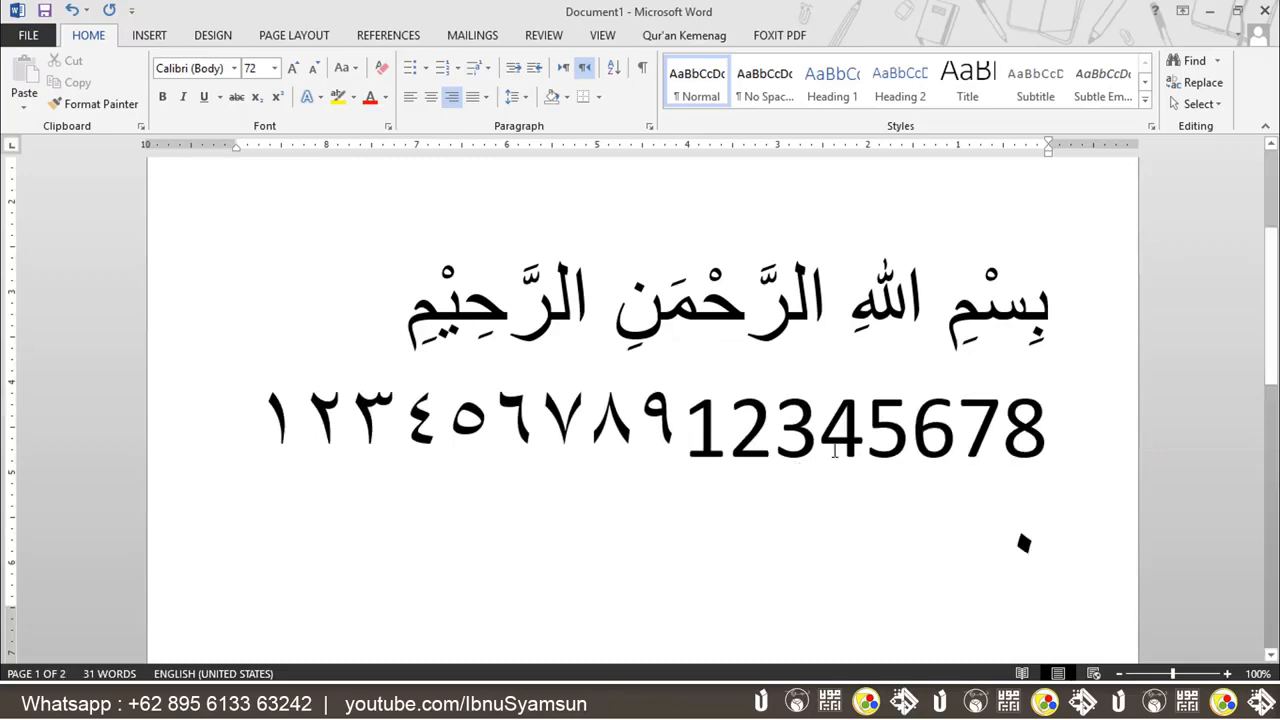
Insert a page number at the top of the page in the Plain Number 2 style
left_click_drag(1272, 360, 1274, 277)
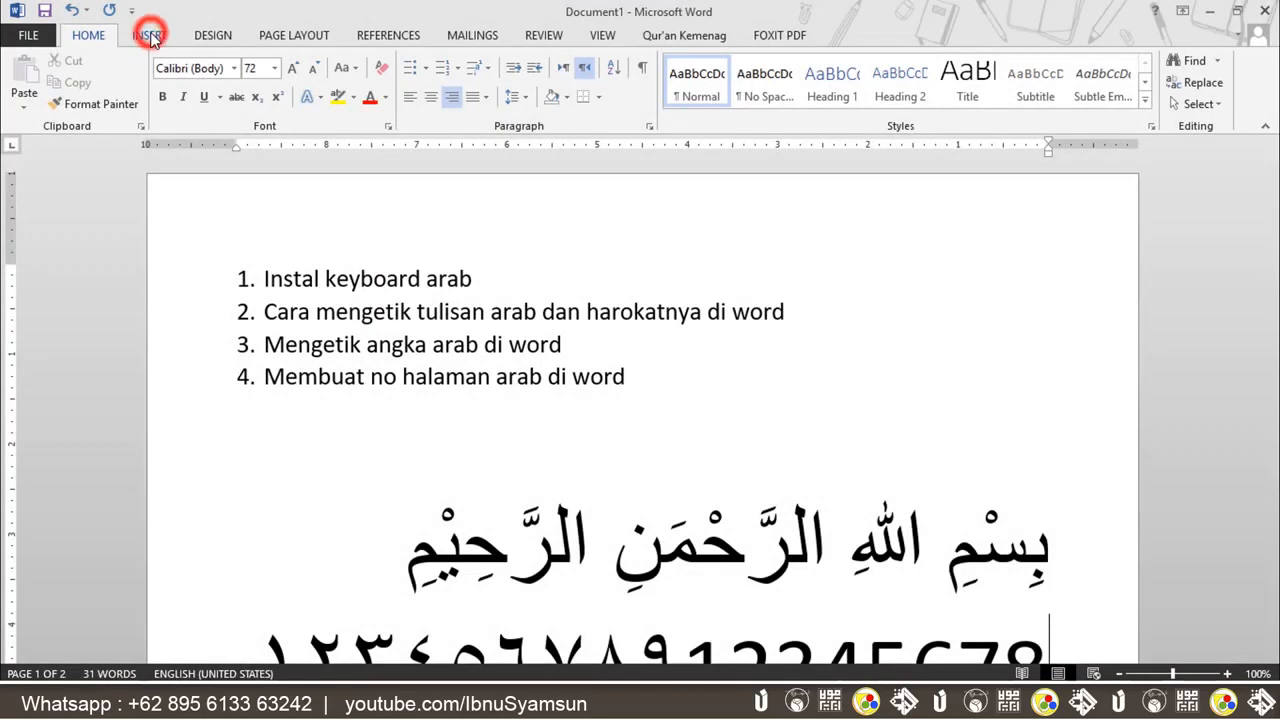
left_click(150, 36)
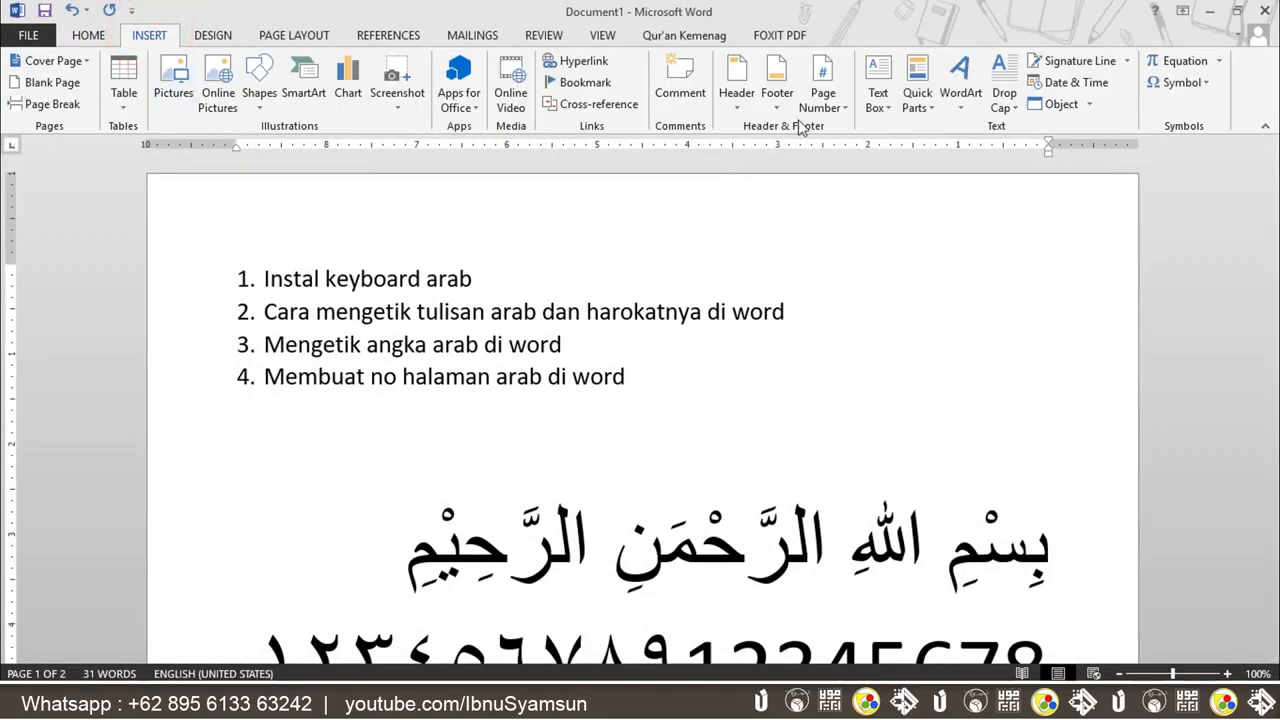
left_click(830, 100)
left_click(834, 126)
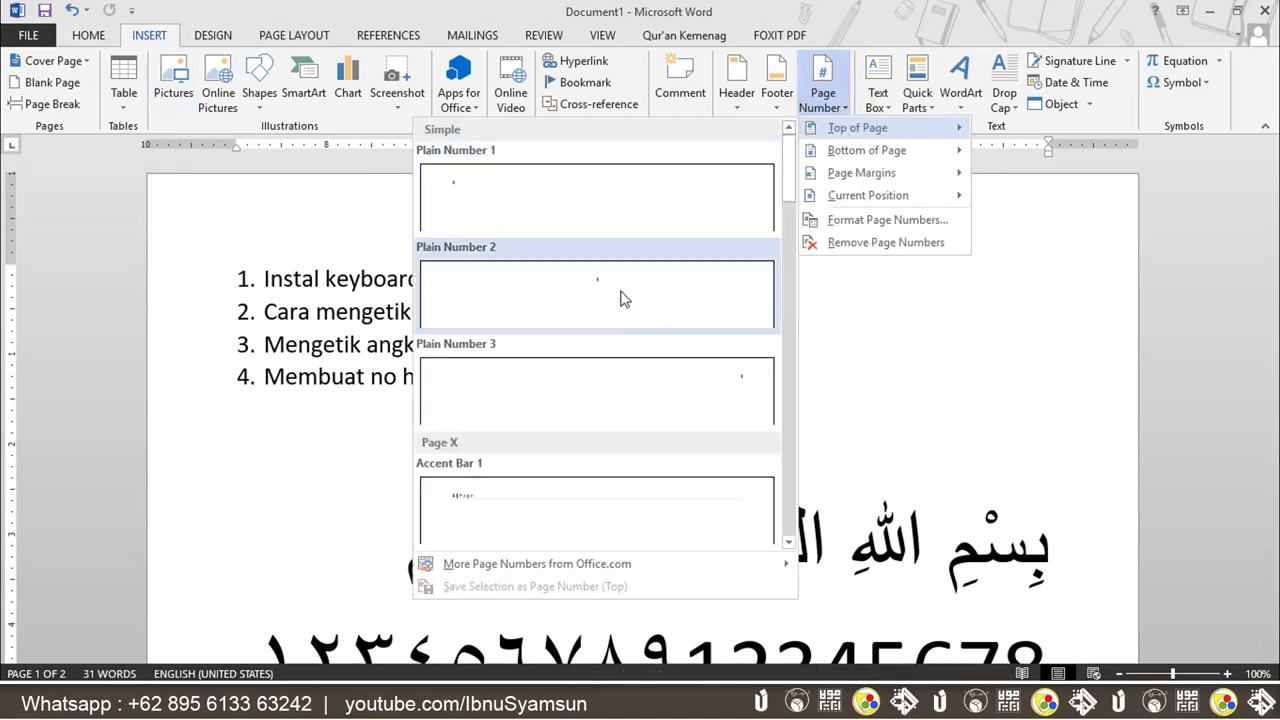
left_click(620, 293)
Set the font size of the page number in the header to 72
double_click(626, 226)
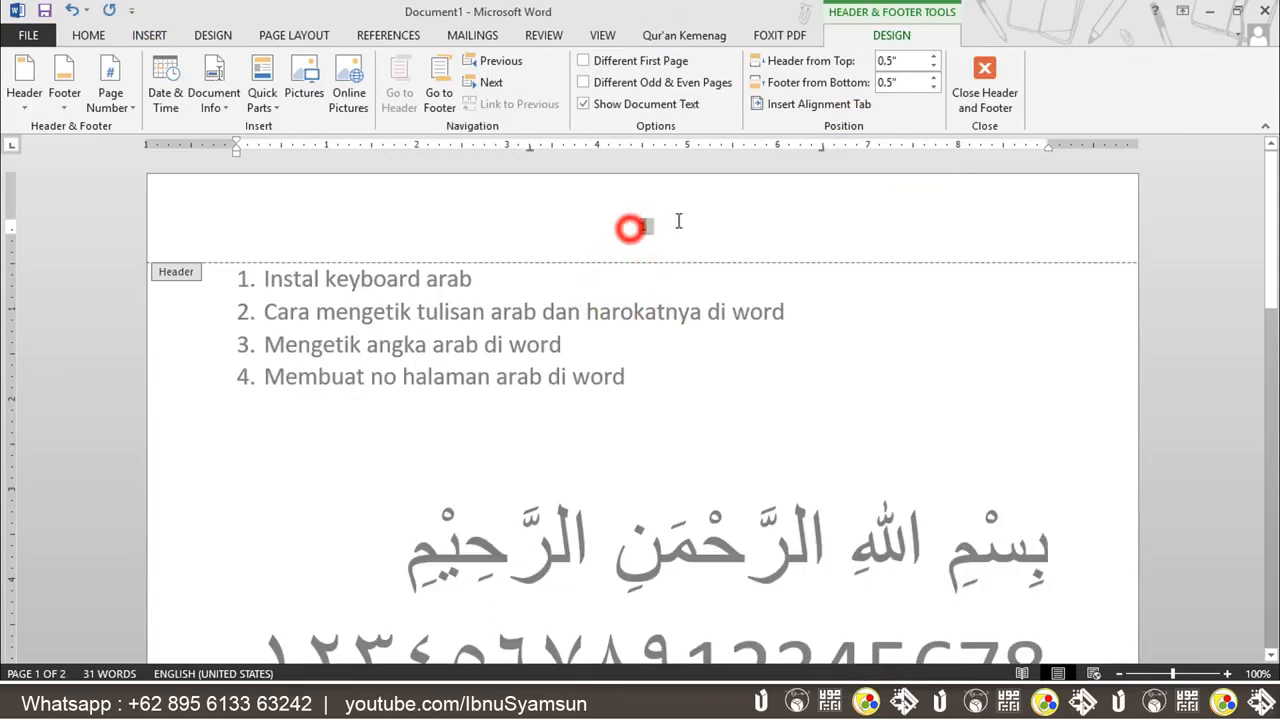
left_click(88, 35)
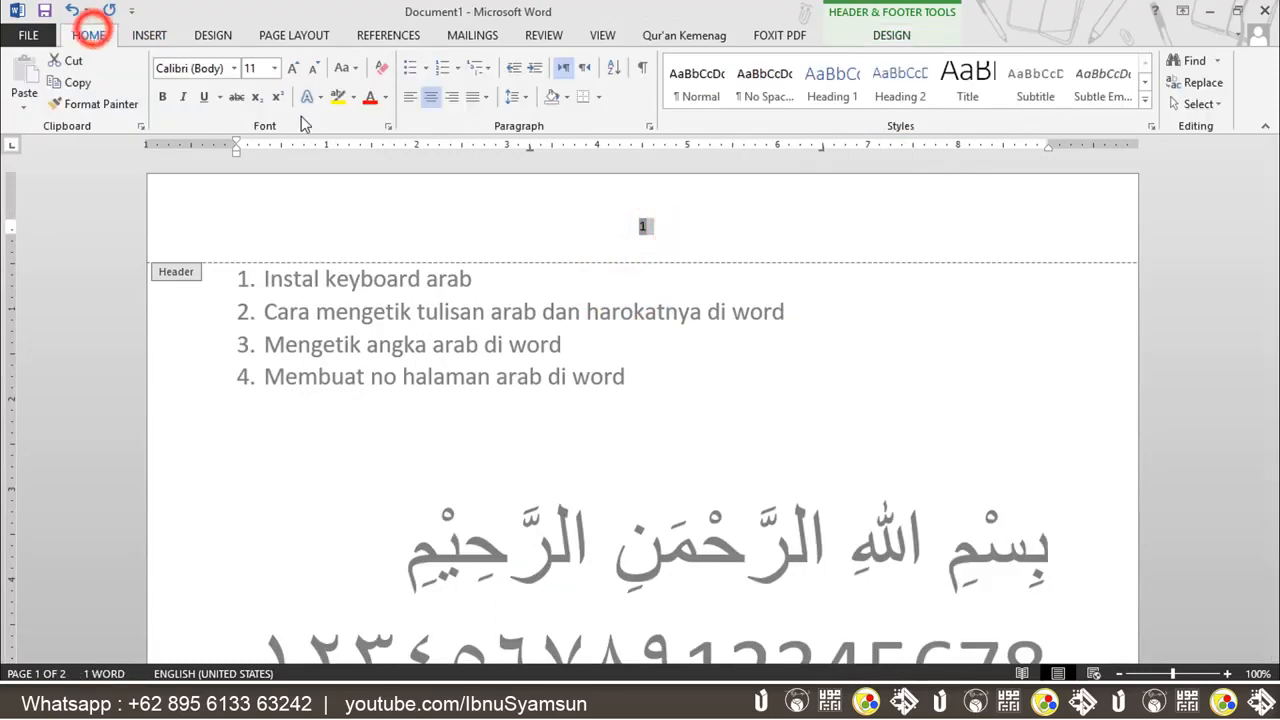
left_click(275, 68)
left_click(251, 351)
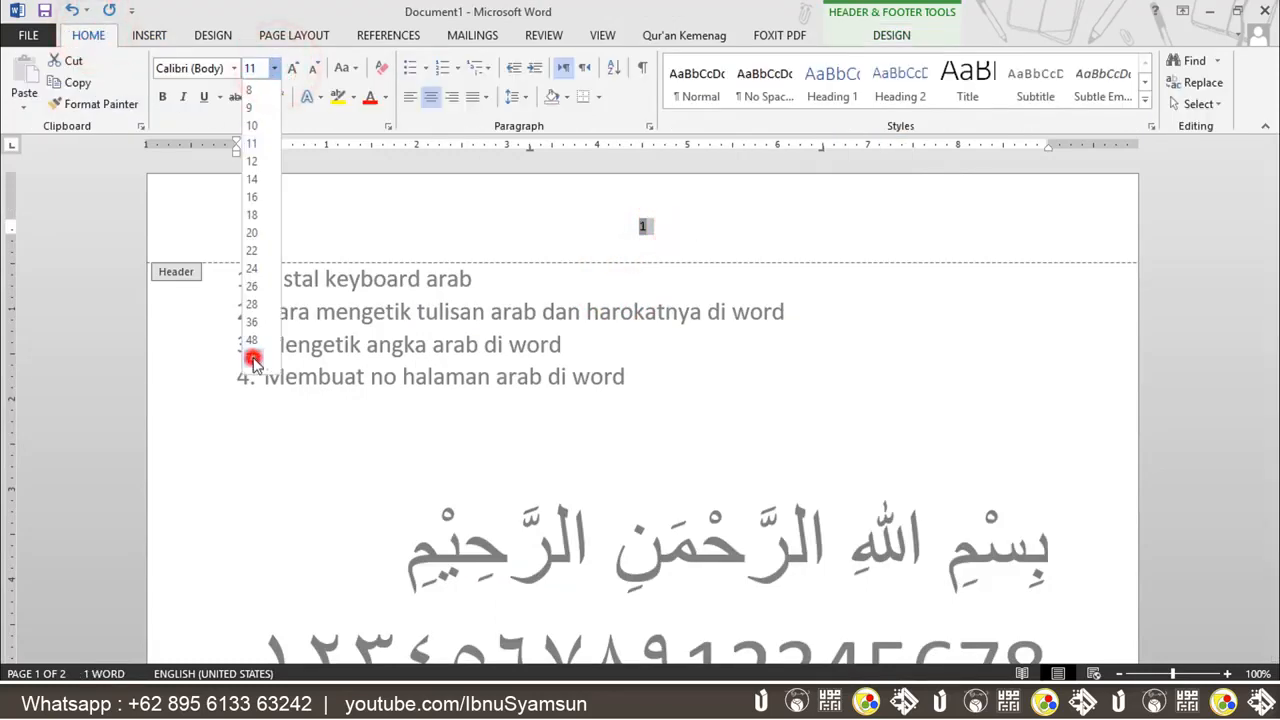
left_click(704, 274)
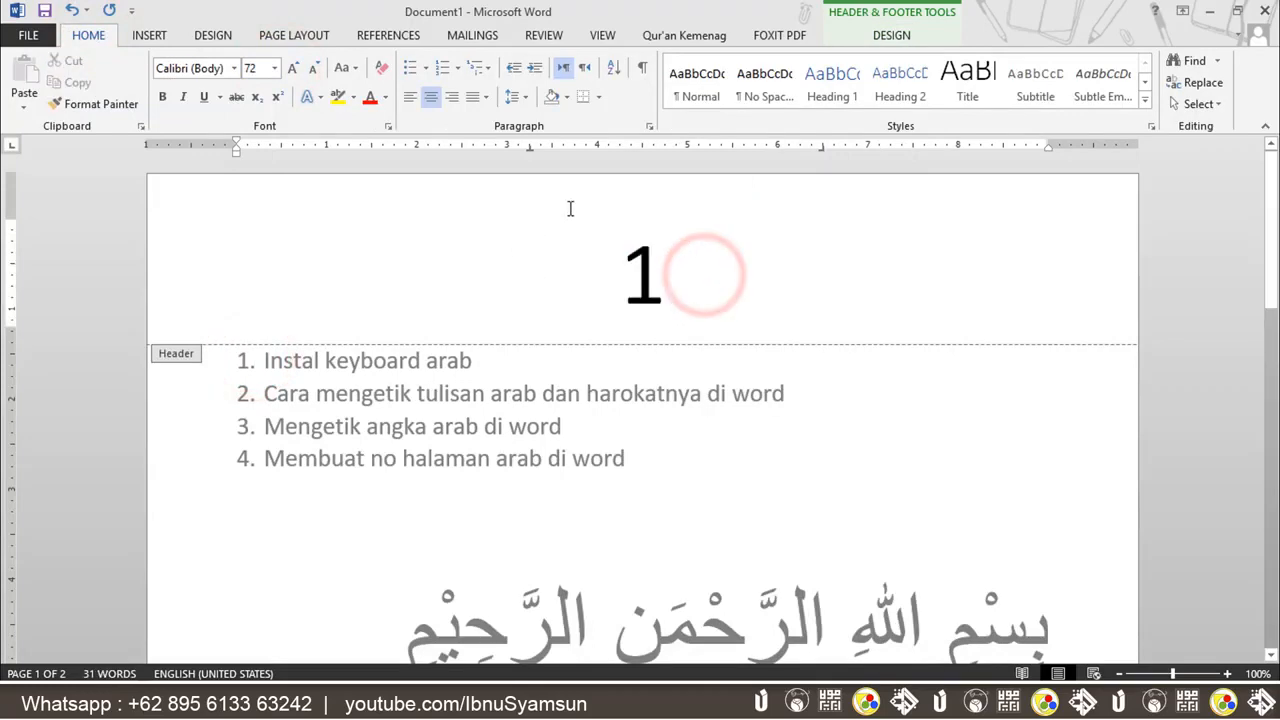
Select the header page number and switch the input language to Arabic (Saudi Arabia)
left_click_drag(593, 256, 689, 251)
left_click(694, 252)
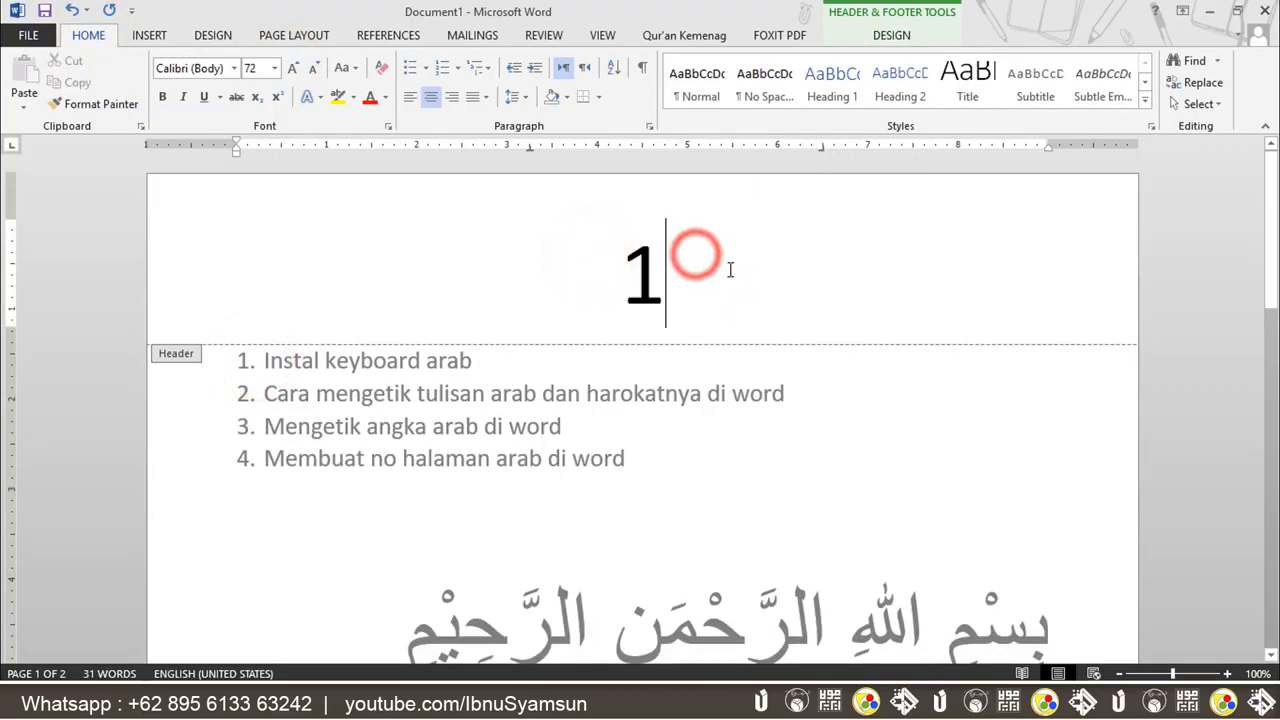
double_click(636, 265)
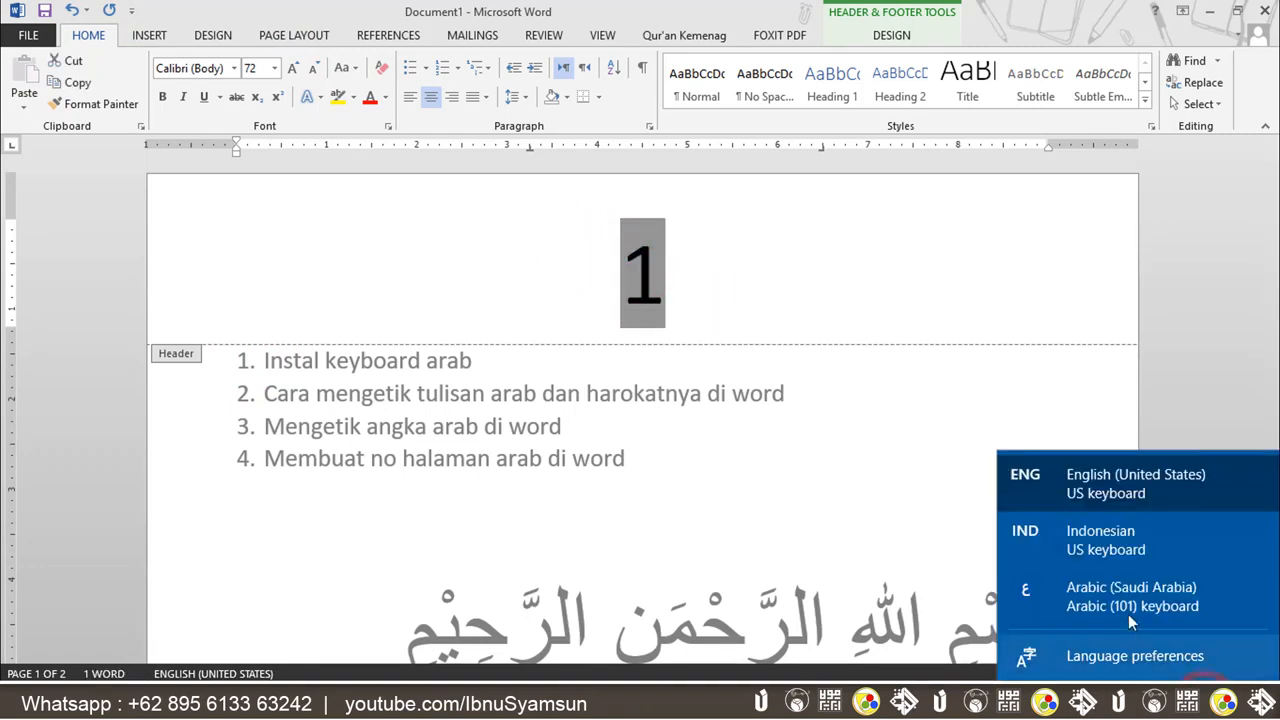
left_click(1118, 591)
left_click(640, 289)
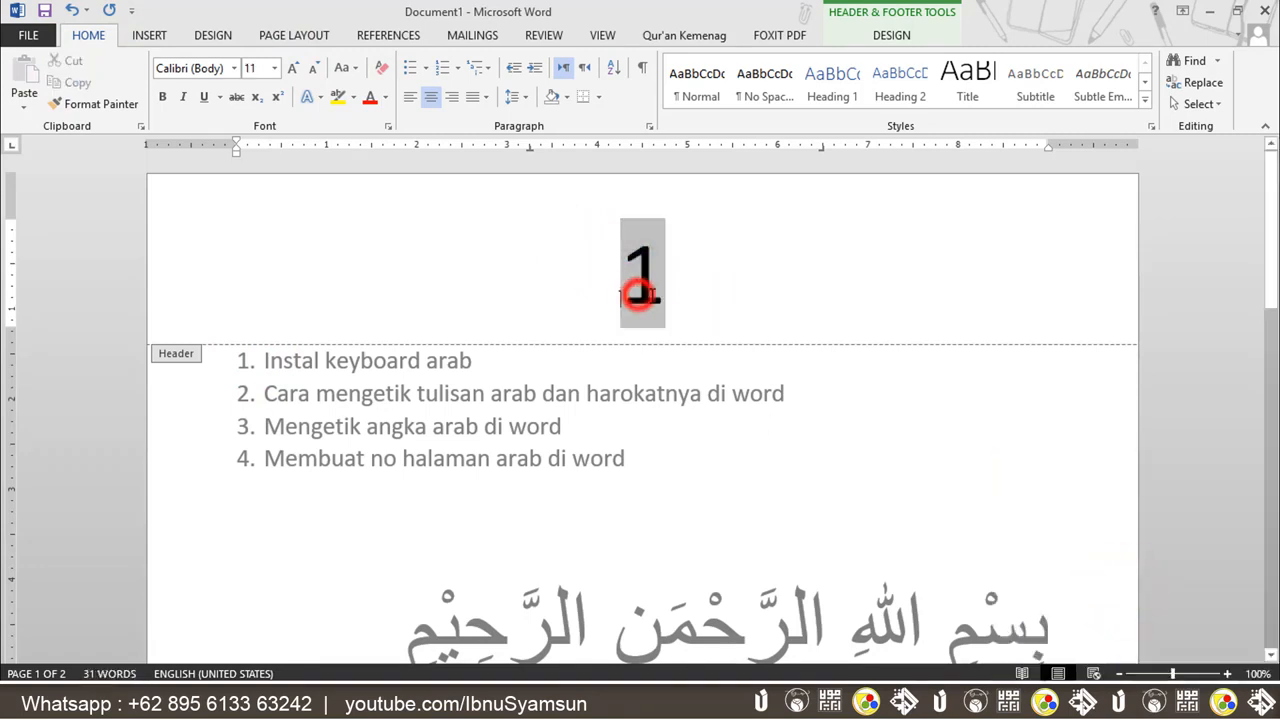
left_click(679, 289)
left_click_drag(660, 276, 620, 272)
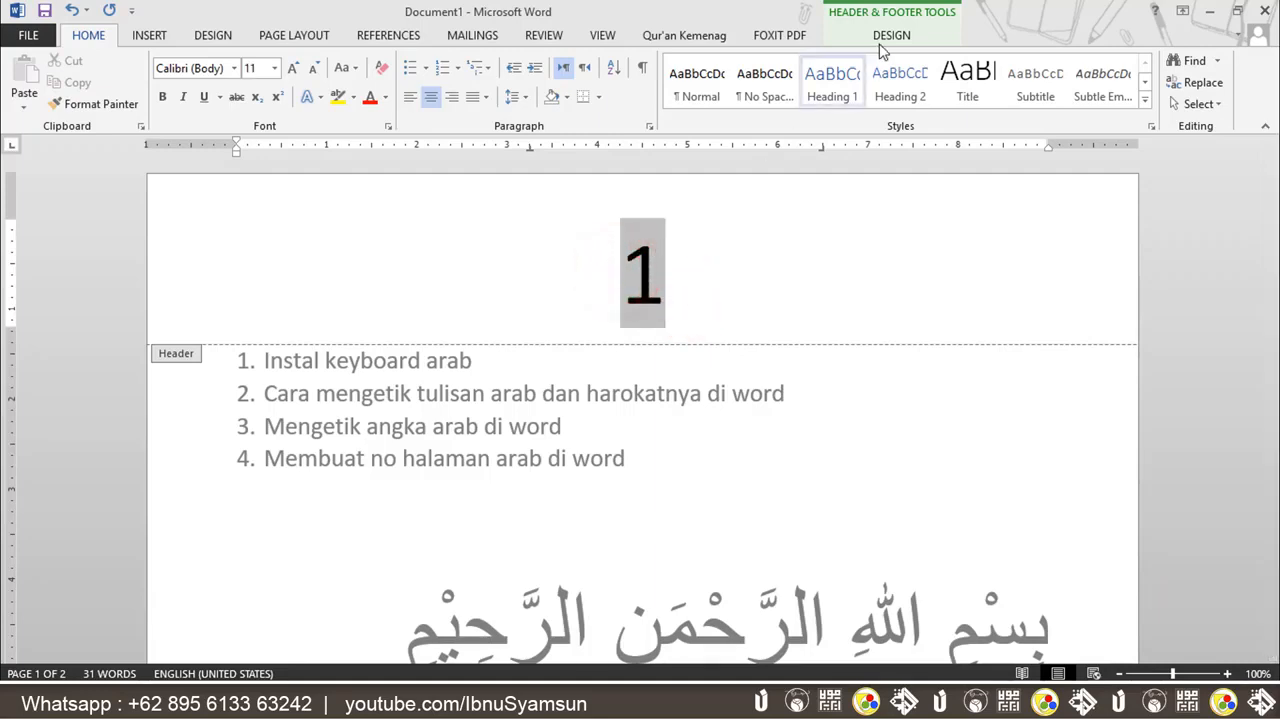
left_click(729, 282)
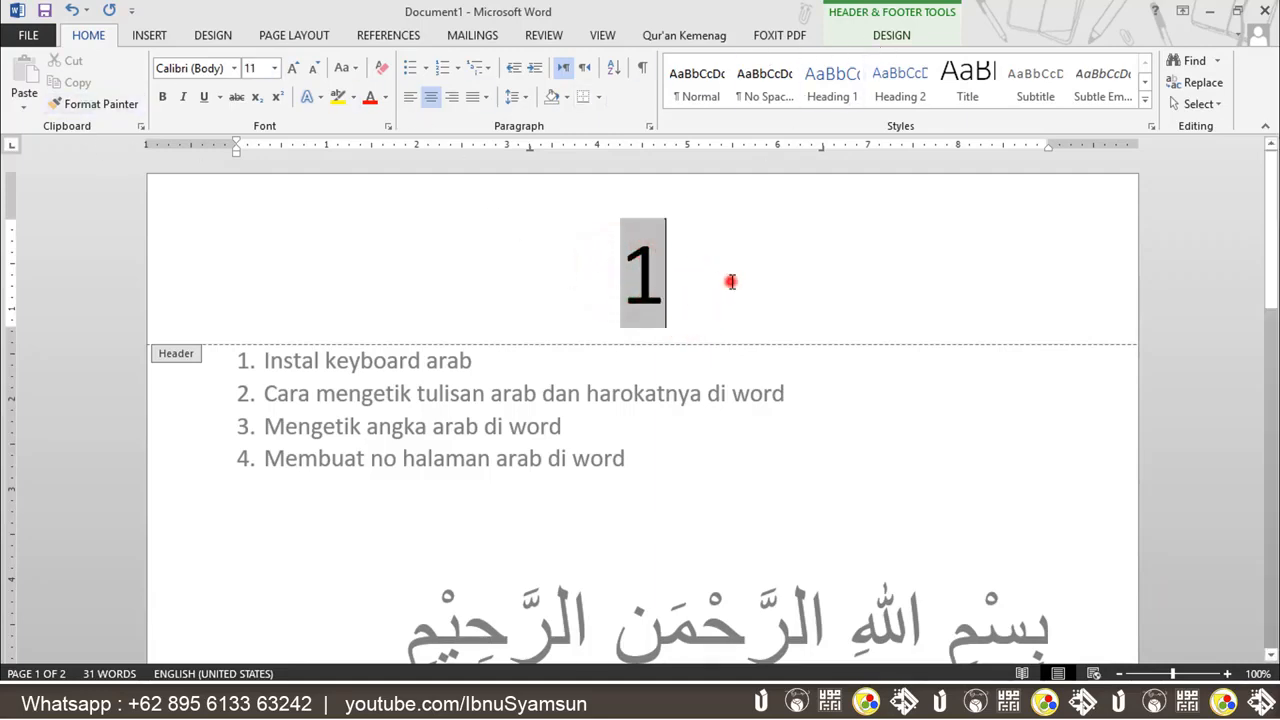
Examine the number formats offered in the Page Number Format settings without applying a change
left_click(889, 35)
left_click(110, 100)
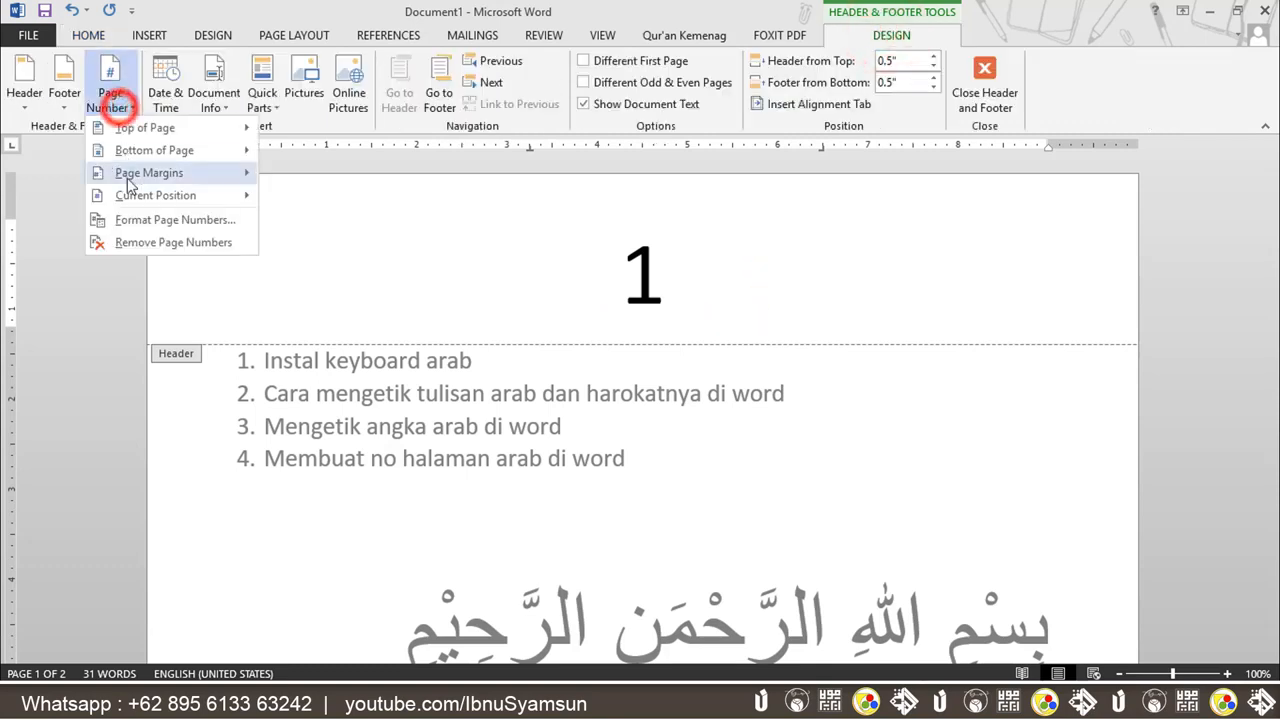
left_click(166, 220)
left_click_drag(645, 206, 268, 152)
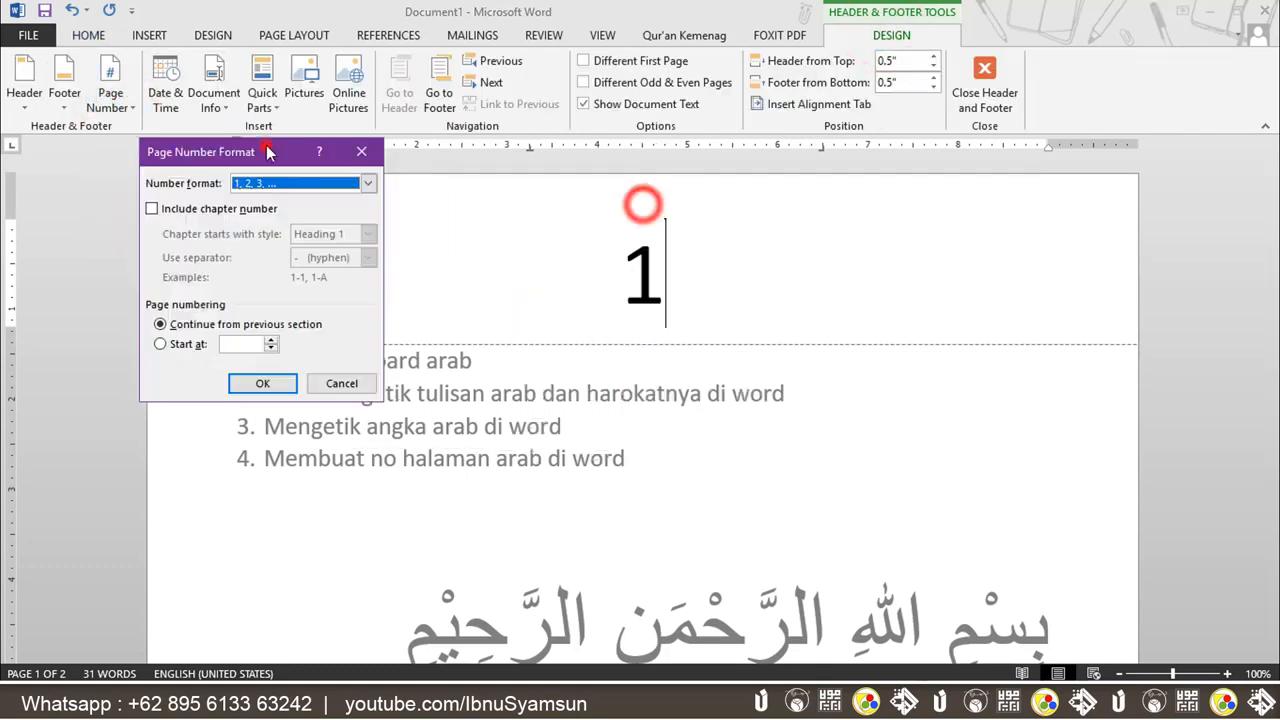
left_click(368, 183)
left_click(368, 220)
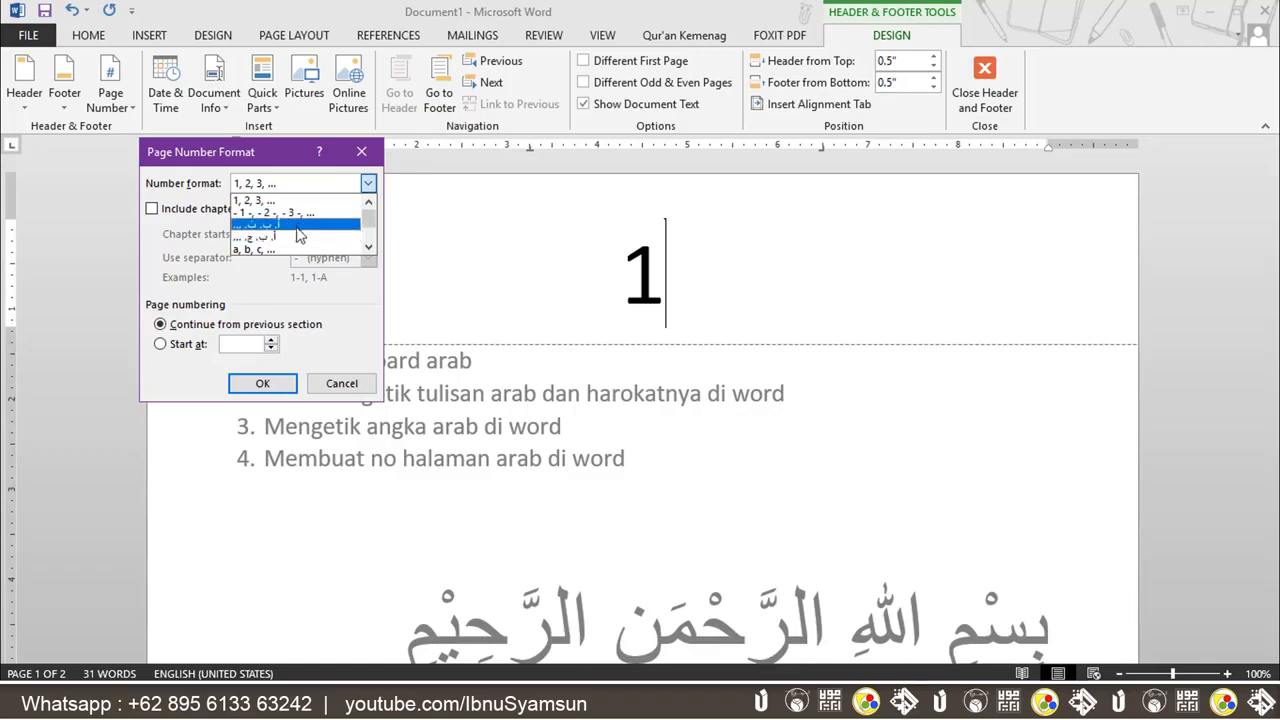
left_click(361, 157)
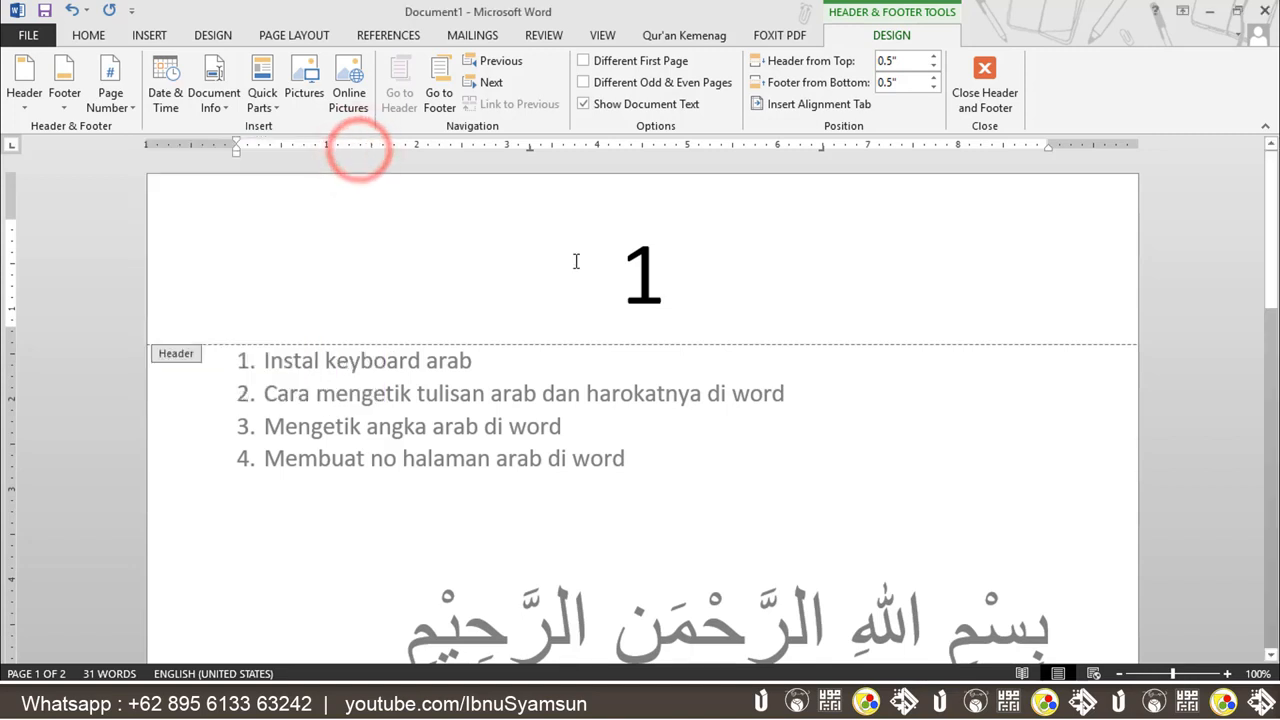
Set the header page number to right-to-left text direction and return to the document body to check the number on page 2
double_click(635, 258)
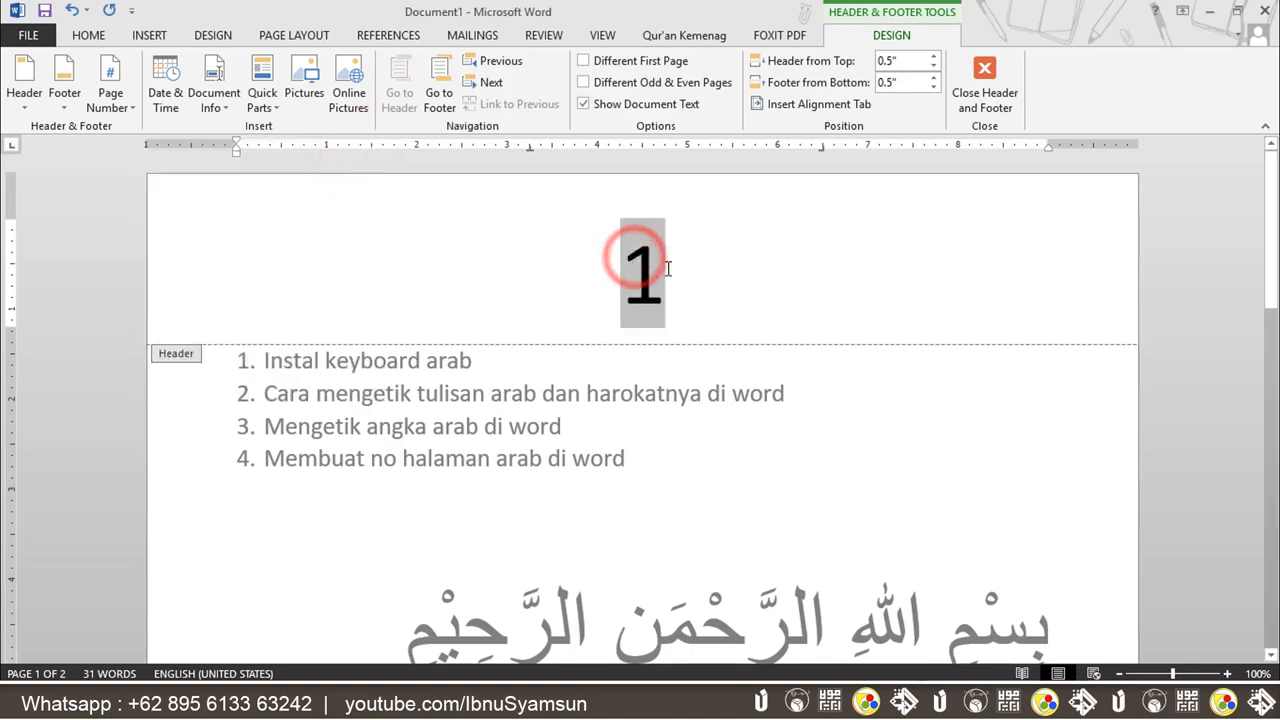
left_click(669, 266)
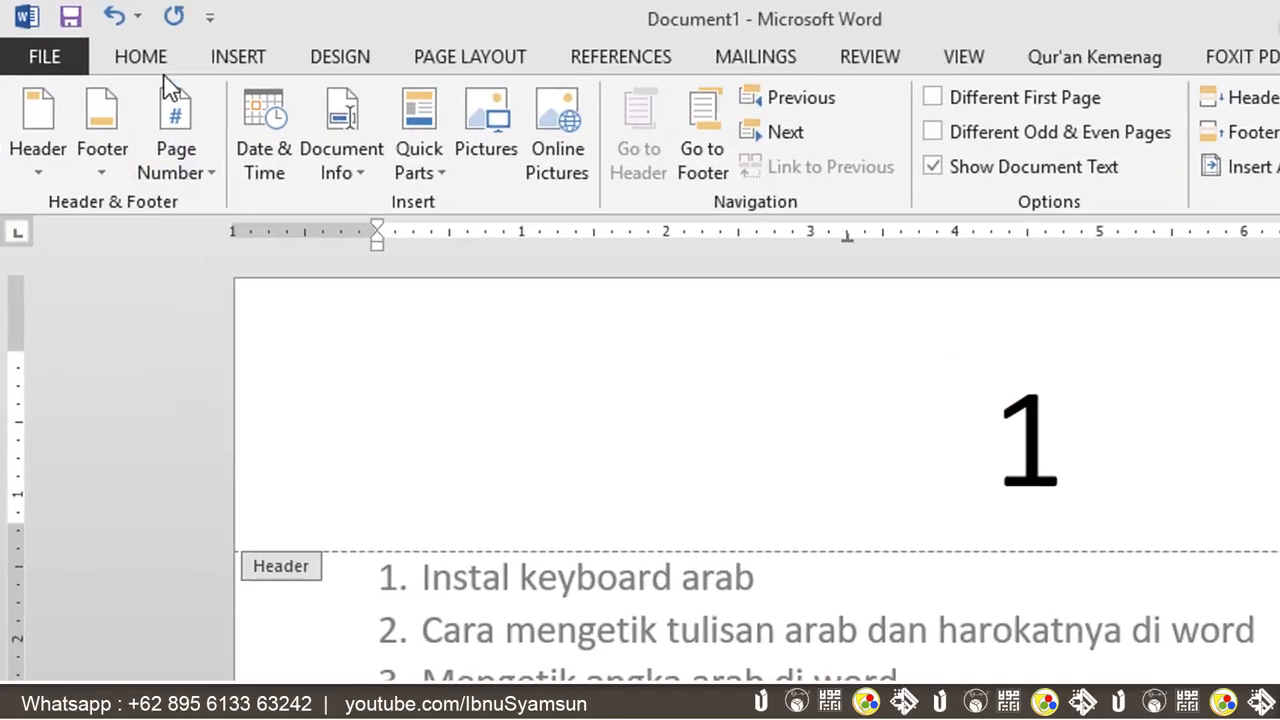
left_click(88, 35)
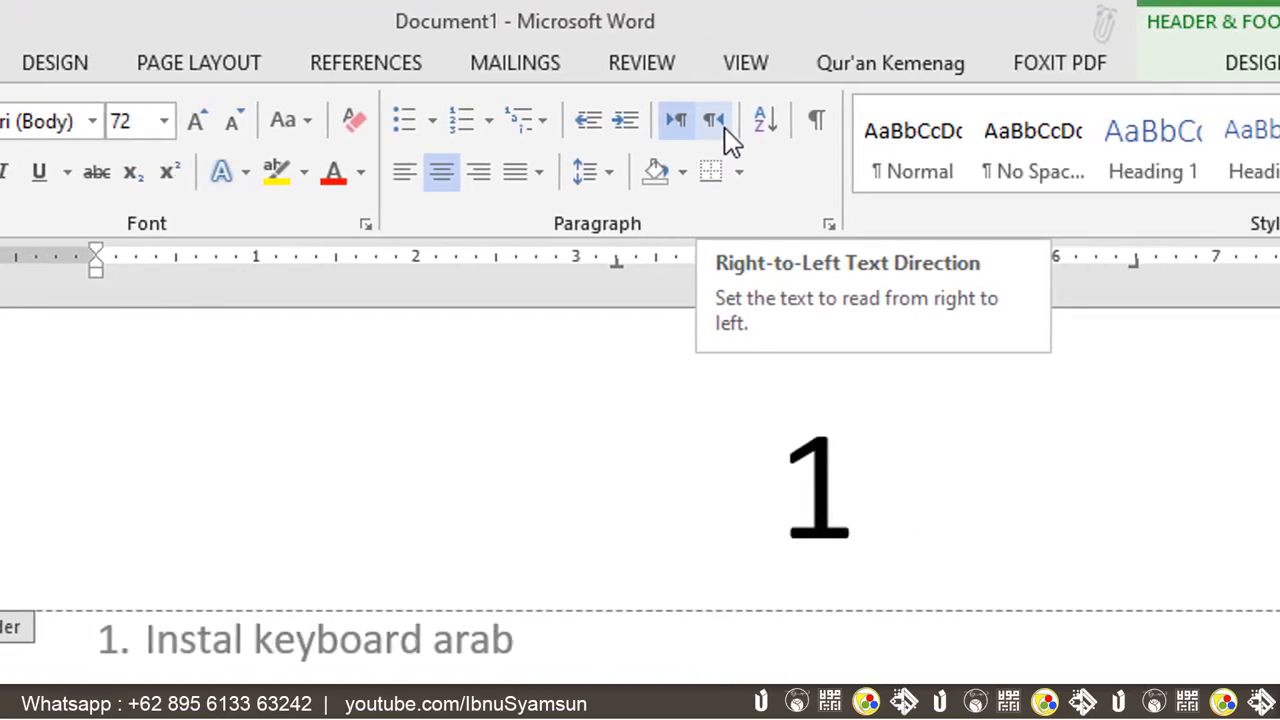
left_click(724, 125)
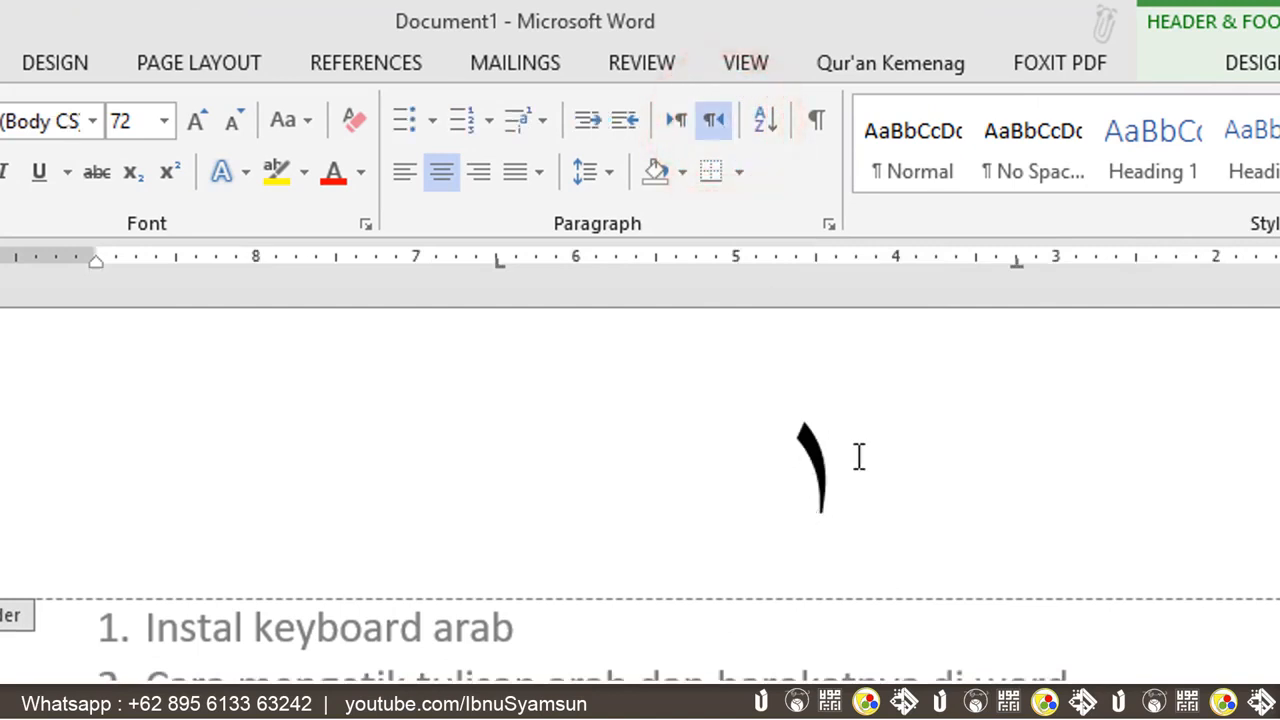
left_click(672, 121)
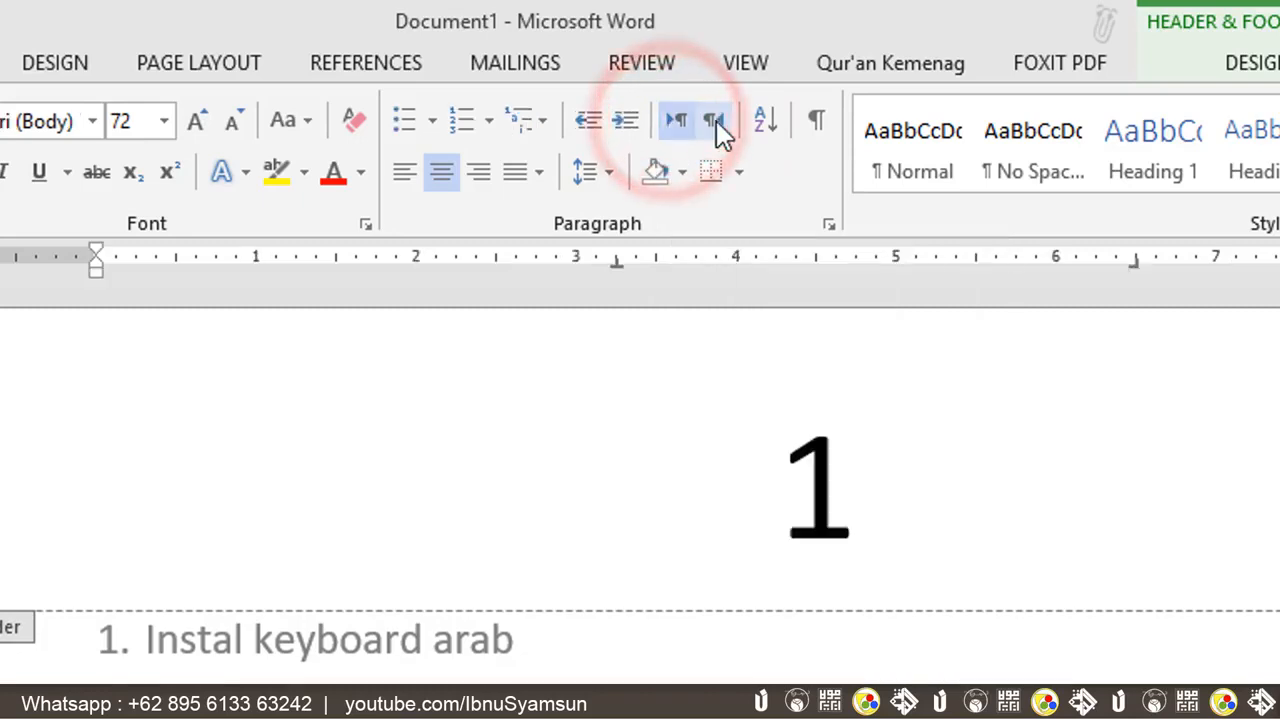
left_click(715, 121)
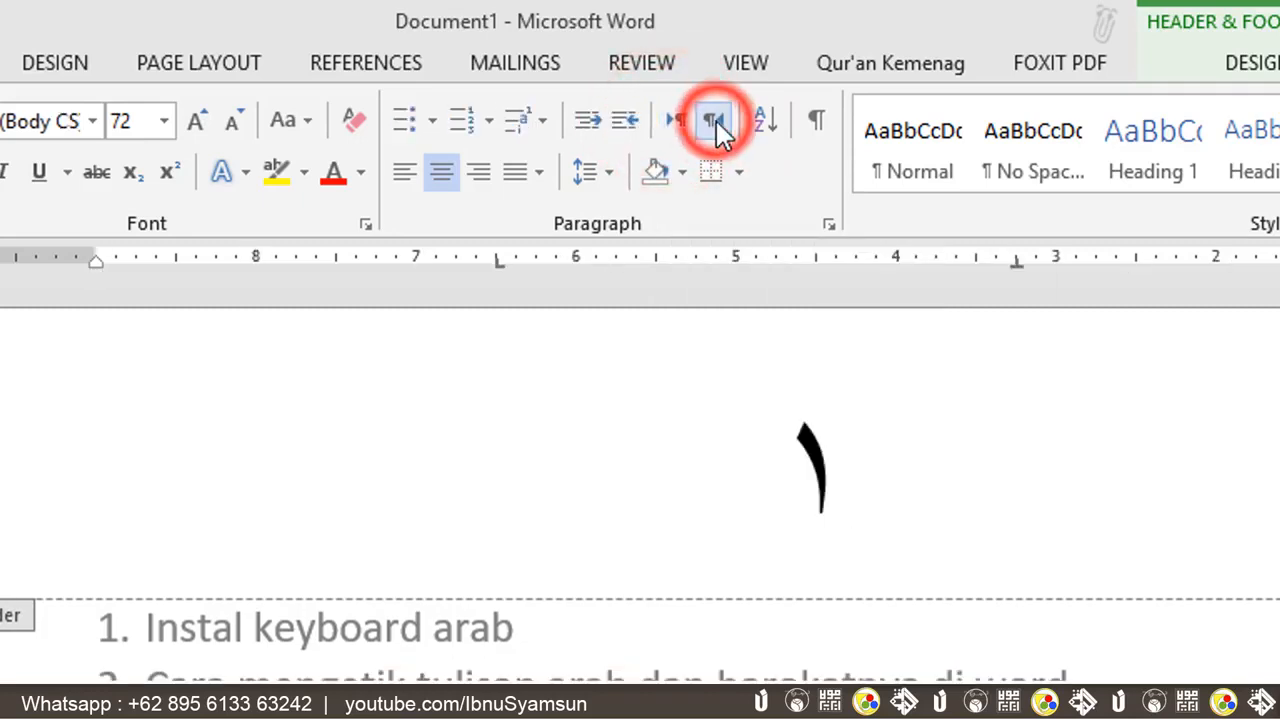
double_click(960, 708)
left_click_drag(1274, 277, 1277, 522)
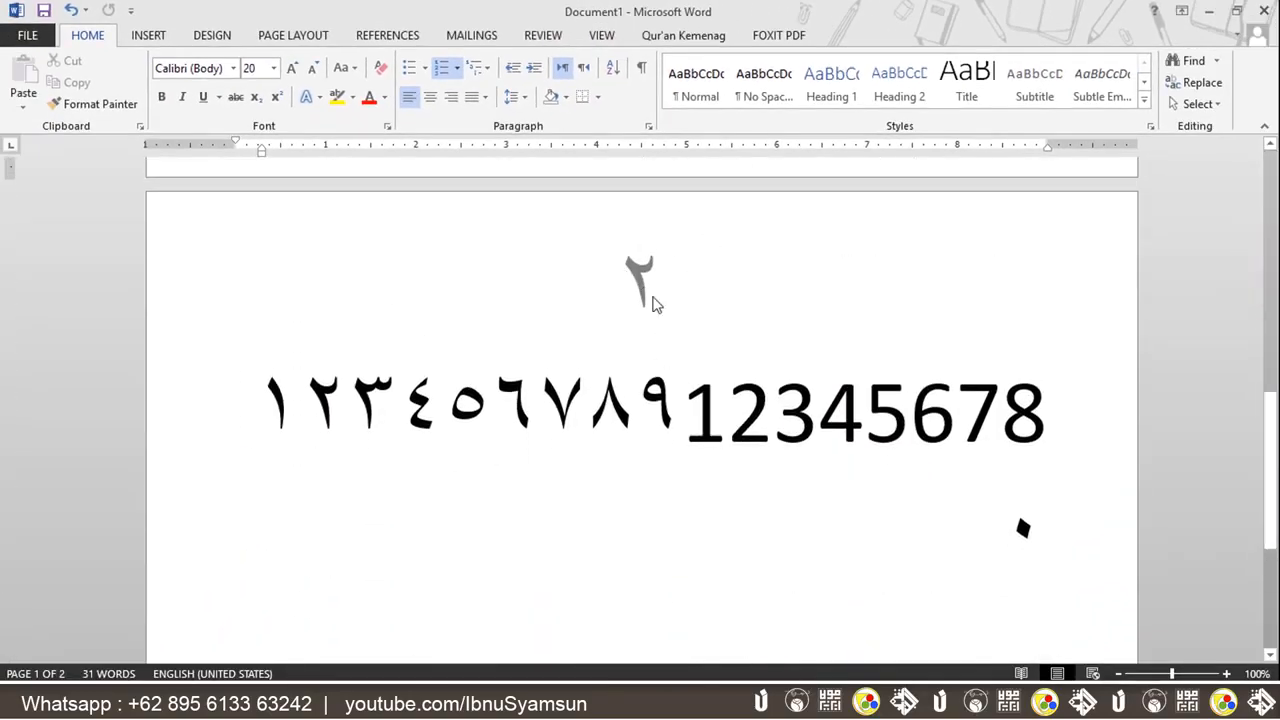